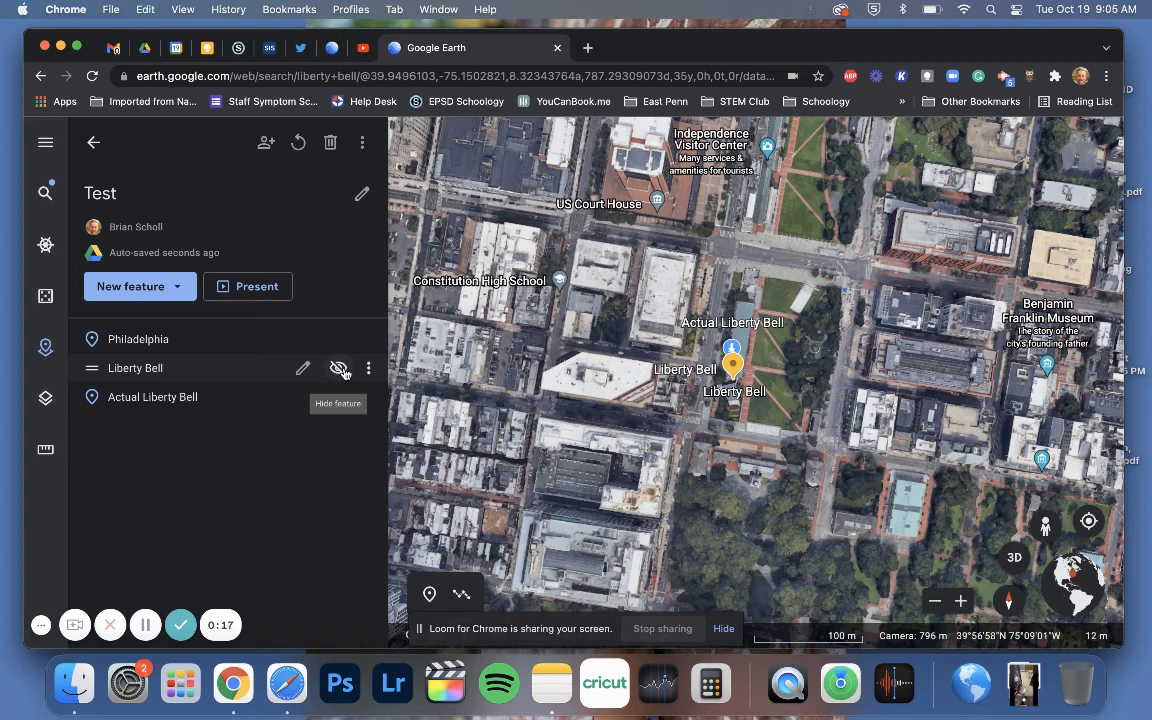
# Step: Hide the Liberty Bell placemark in the Test project and show it again
pyautogui.click(368, 369)
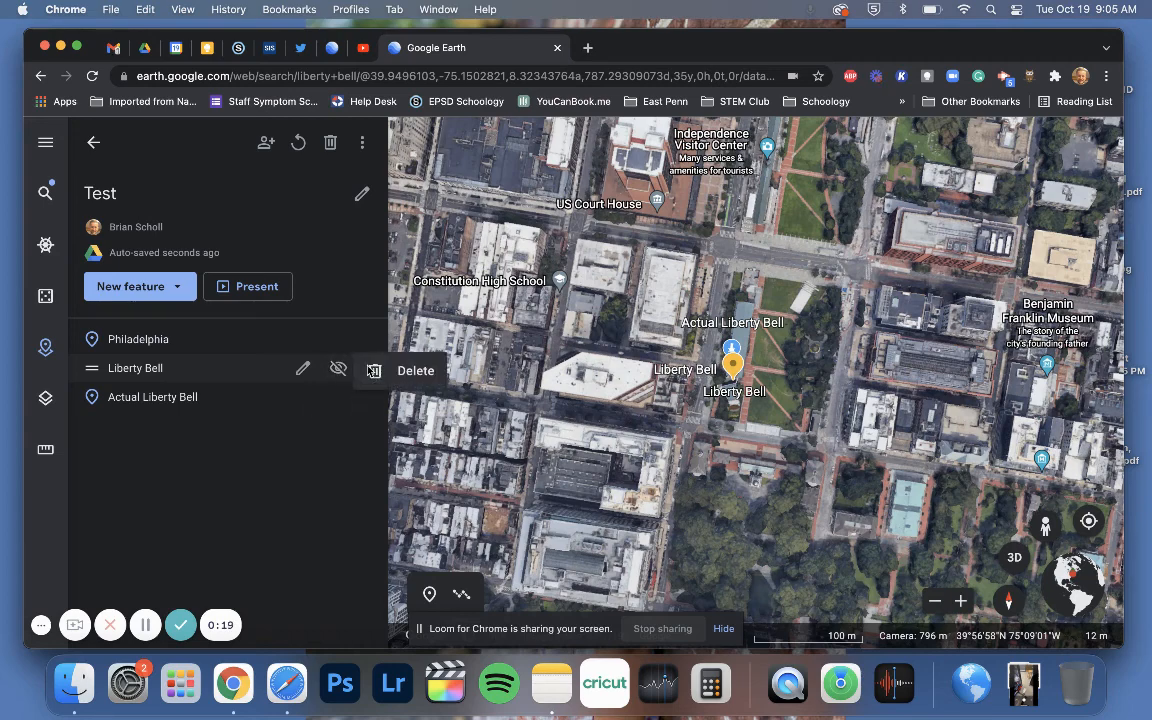
pyautogui.click(329, 430)
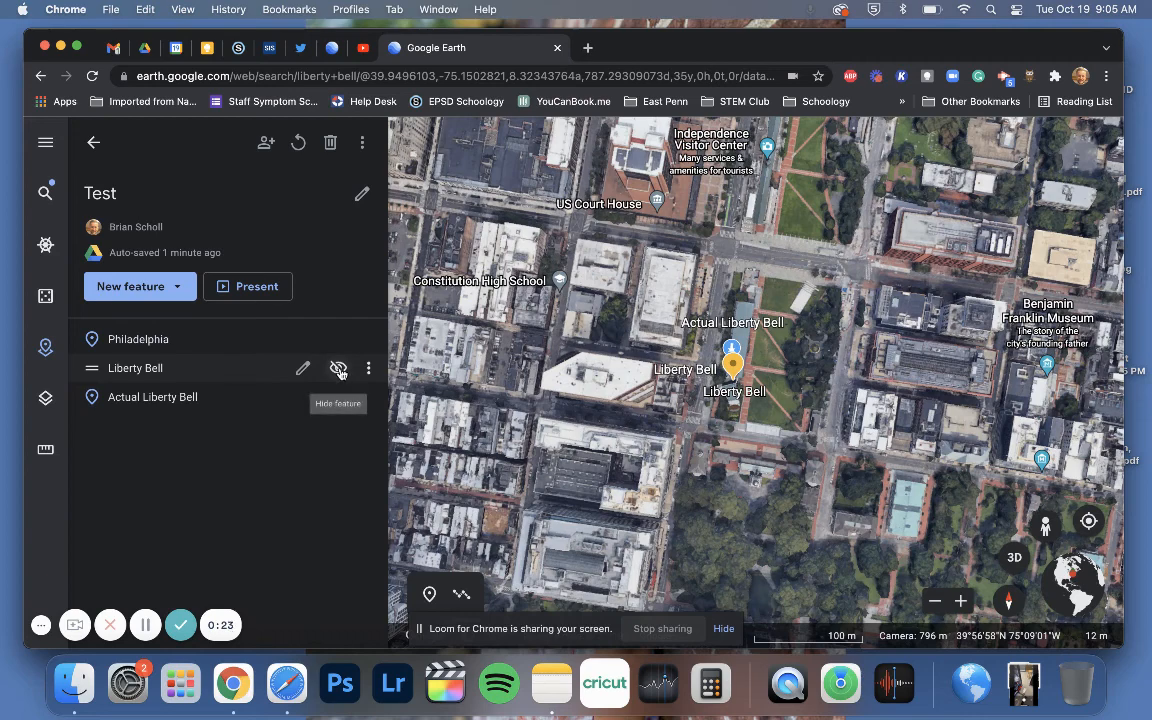
pyautogui.click(338, 370)
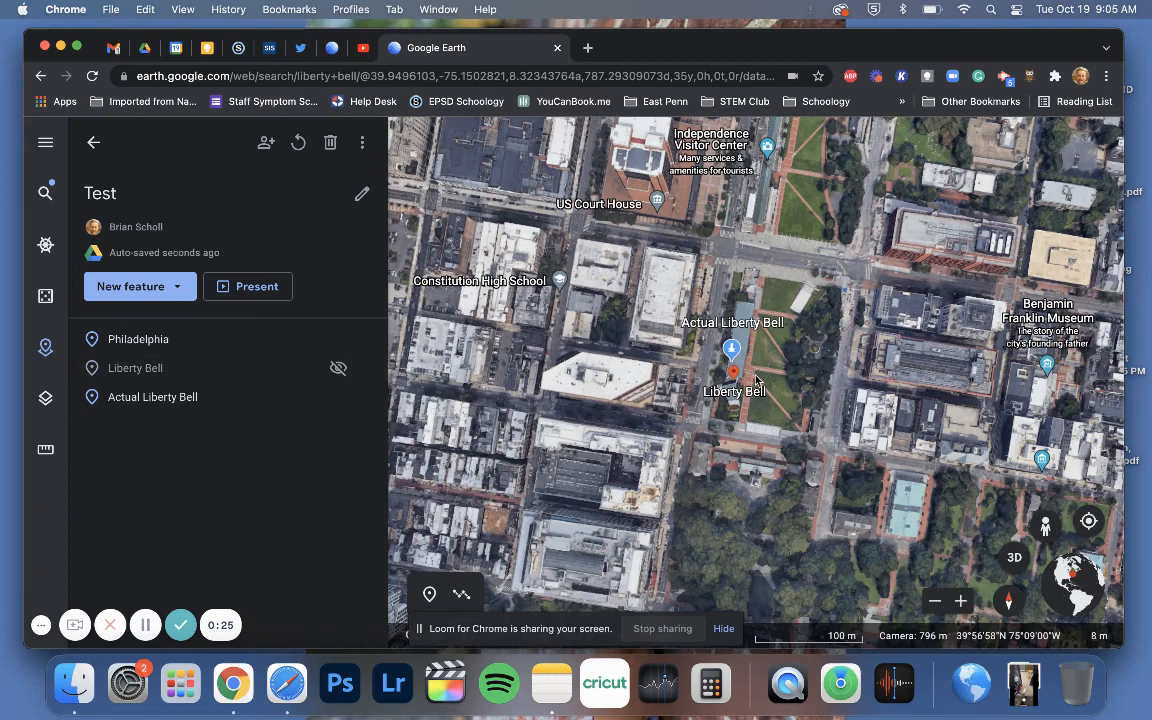
pyautogui.click(336, 370)
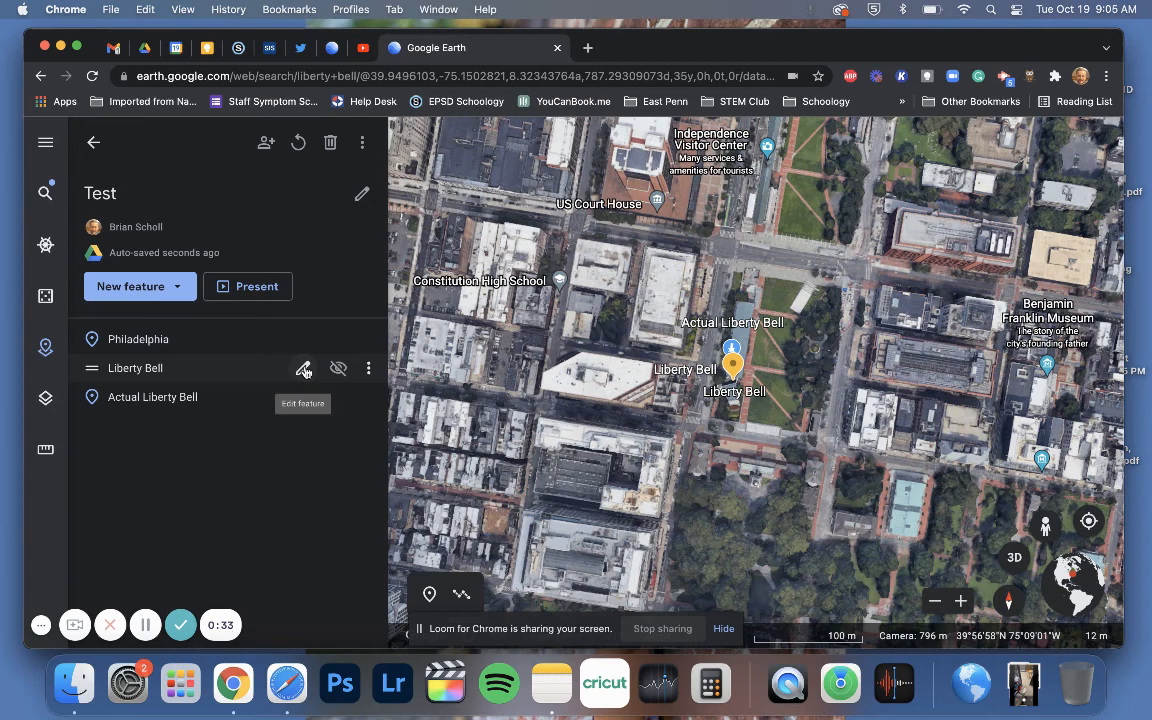
# Step: Open the Liberty Bell placemark for editing and preview its info box
pyautogui.click(303, 369)
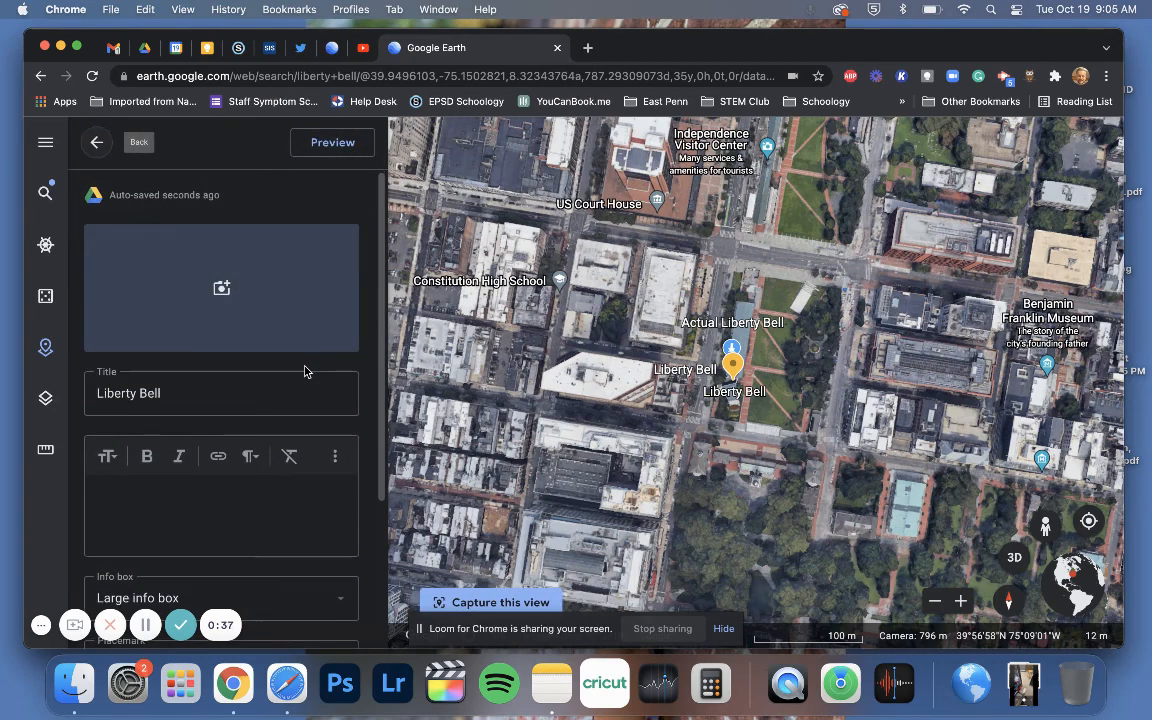
pyautogui.click(333, 143)
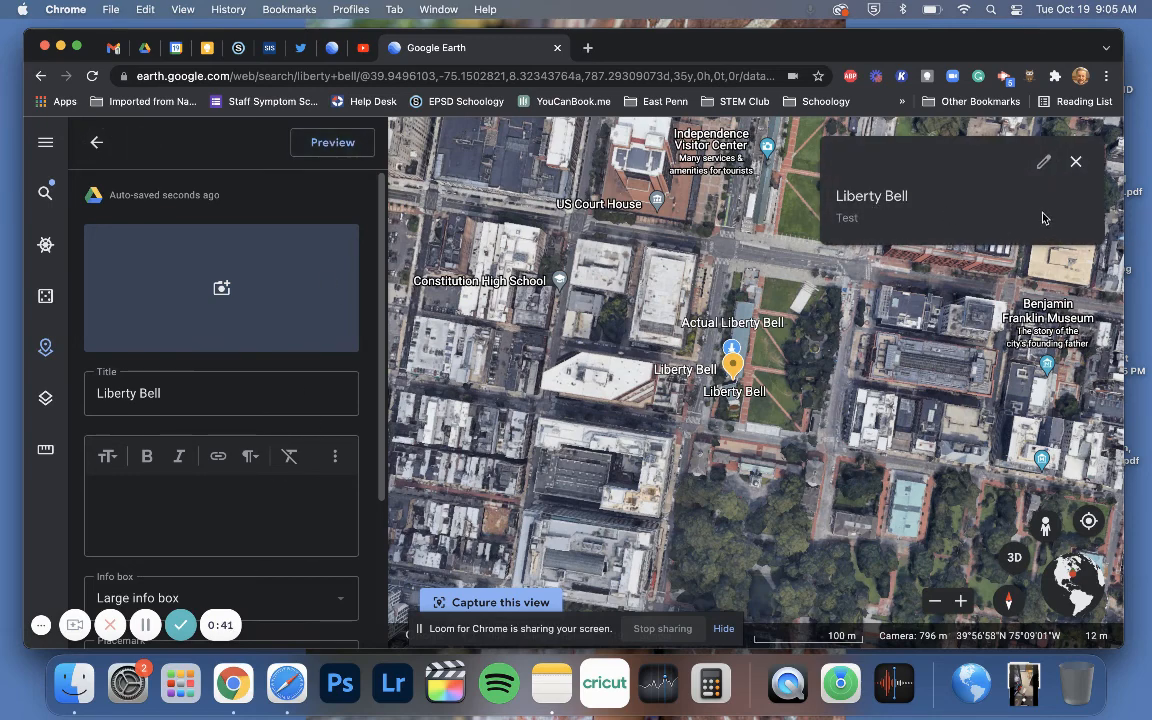
pyautogui.click(1076, 161)
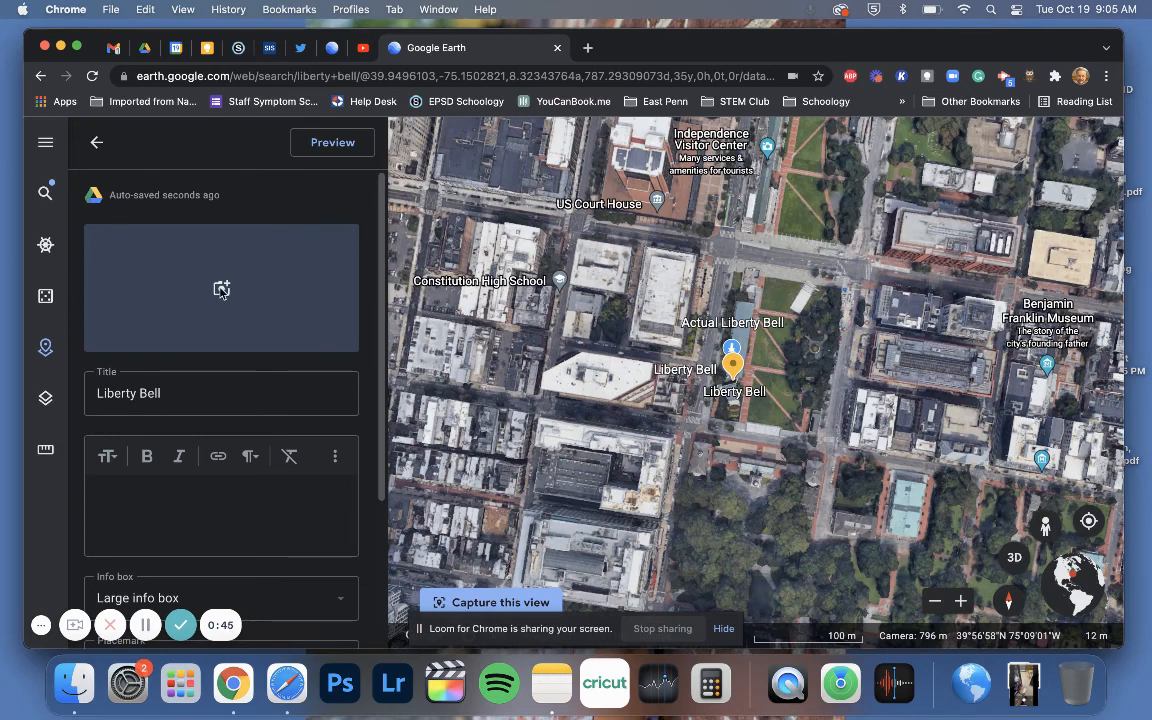
# Step: Add a Google Image Search picture of the golden Liberty Bell with the clock tower behind it to the placemark
pyautogui.click(222, 289)
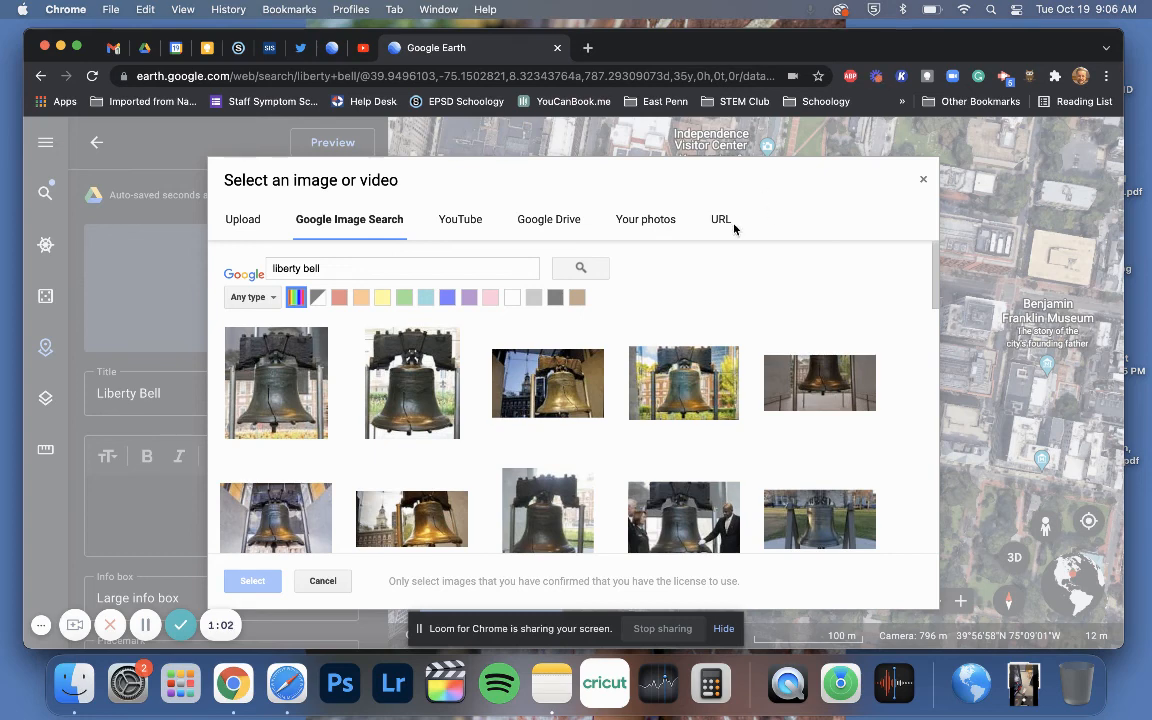
pyautogui.click(540, 383)
pyautogui.click(252, 580)
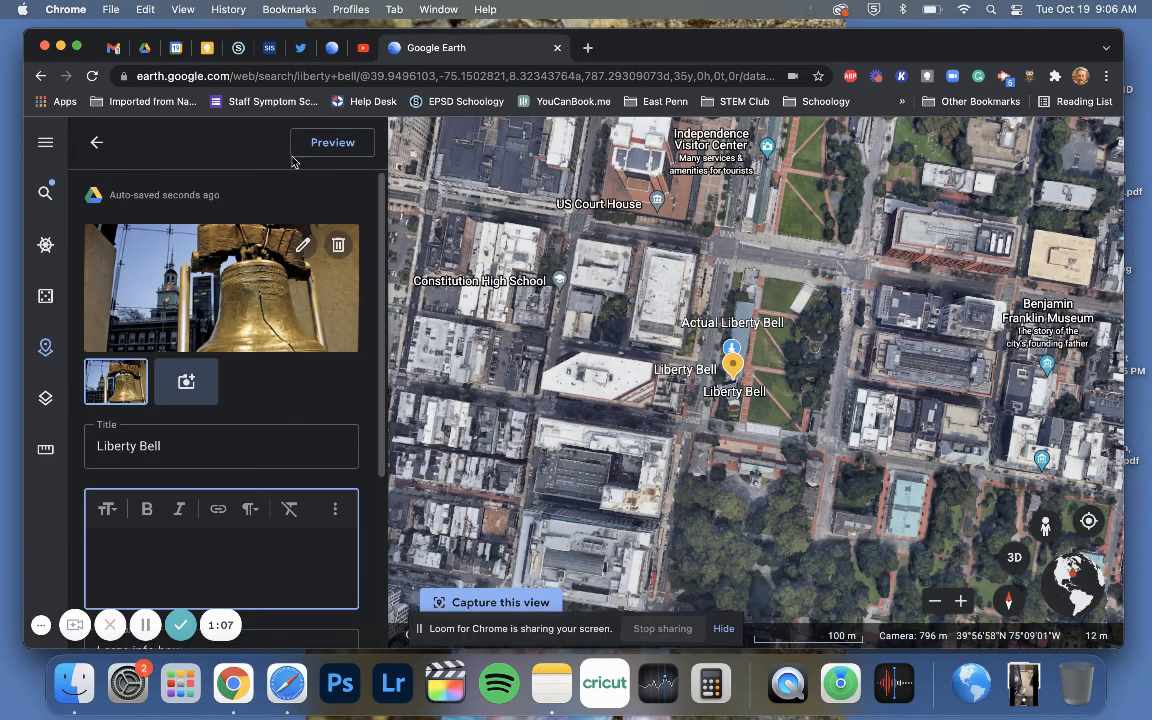
# Step: Enter "Article about Liberty Bell" as the placemark's description
pyautogui.scroll(-3, 280, 325)
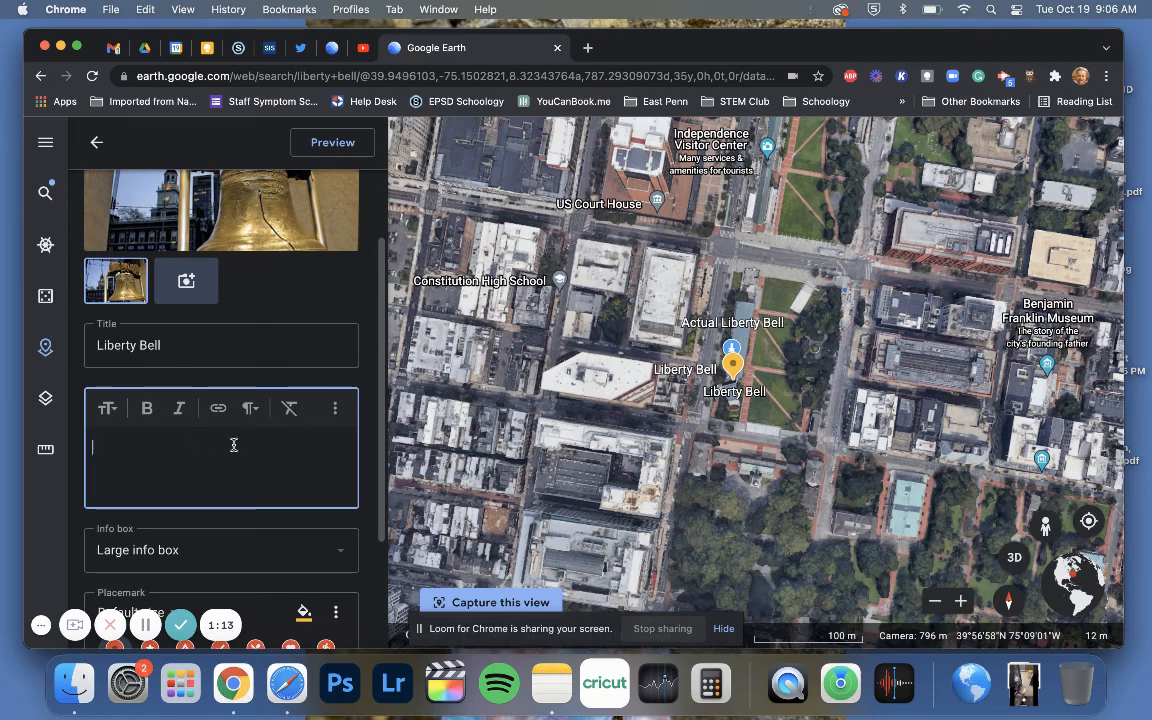
pyautogui.click(317, 448)
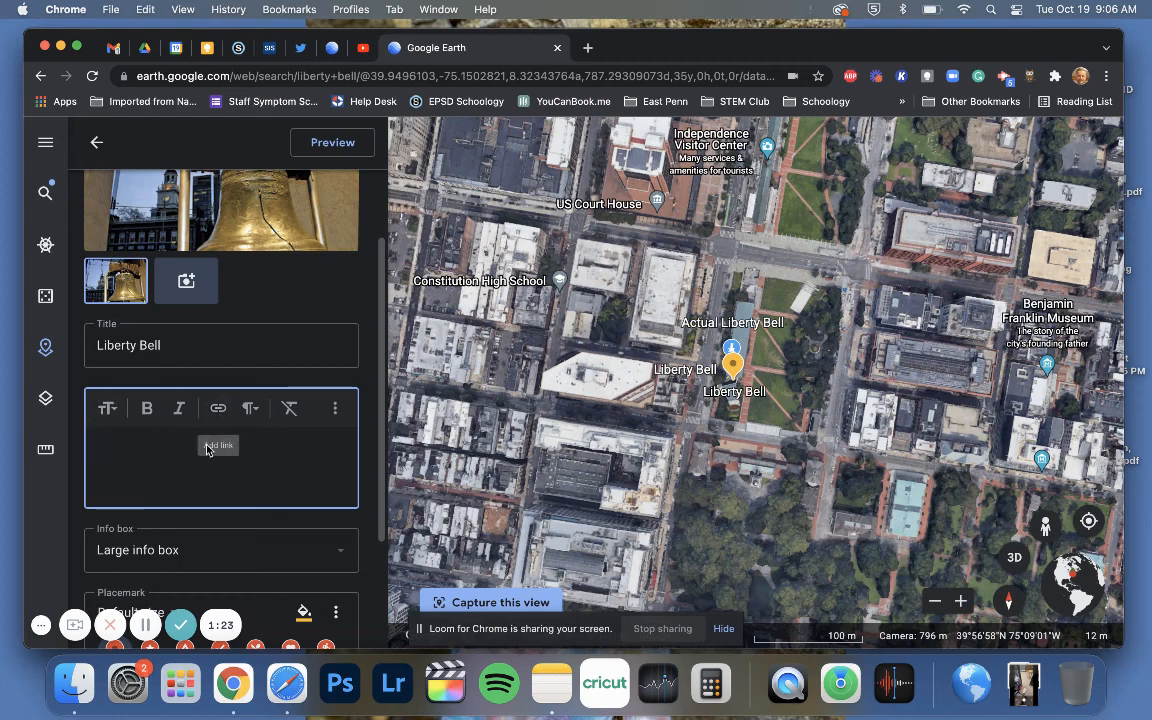
pyautogui.write('Article about Liberty Bell')
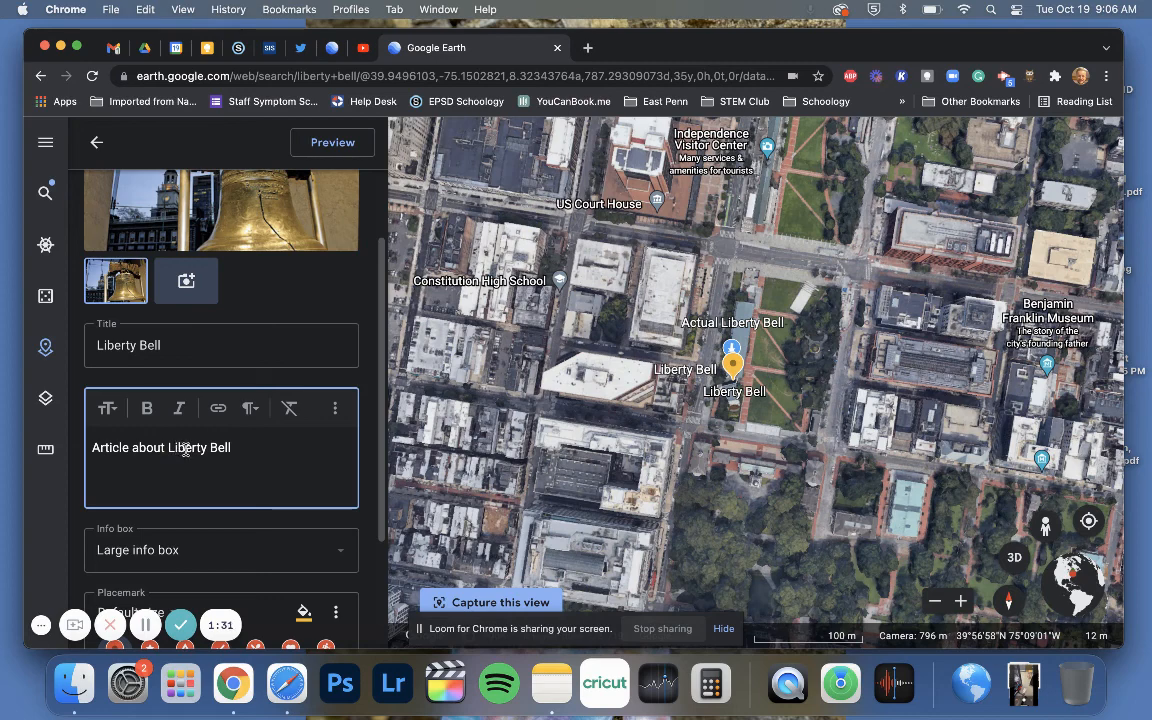
pyautogui.tripleClick(185, 450)
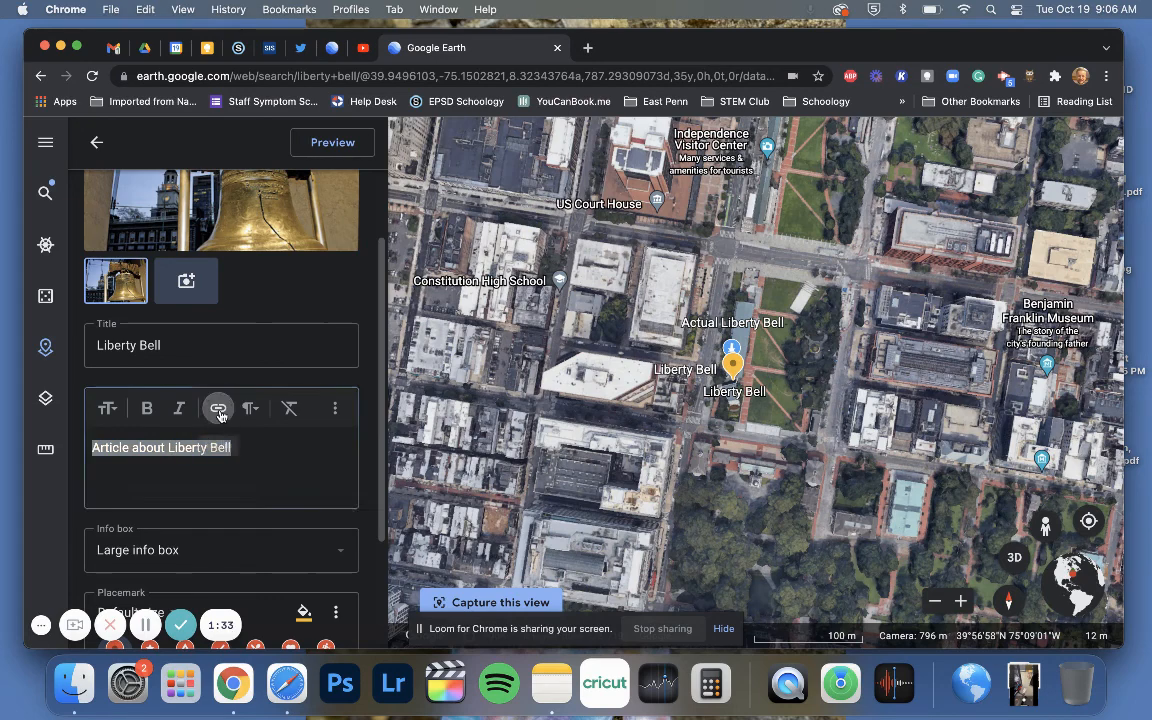
pyautogui.click(218, 410)
pyautogui.click(481, 312)
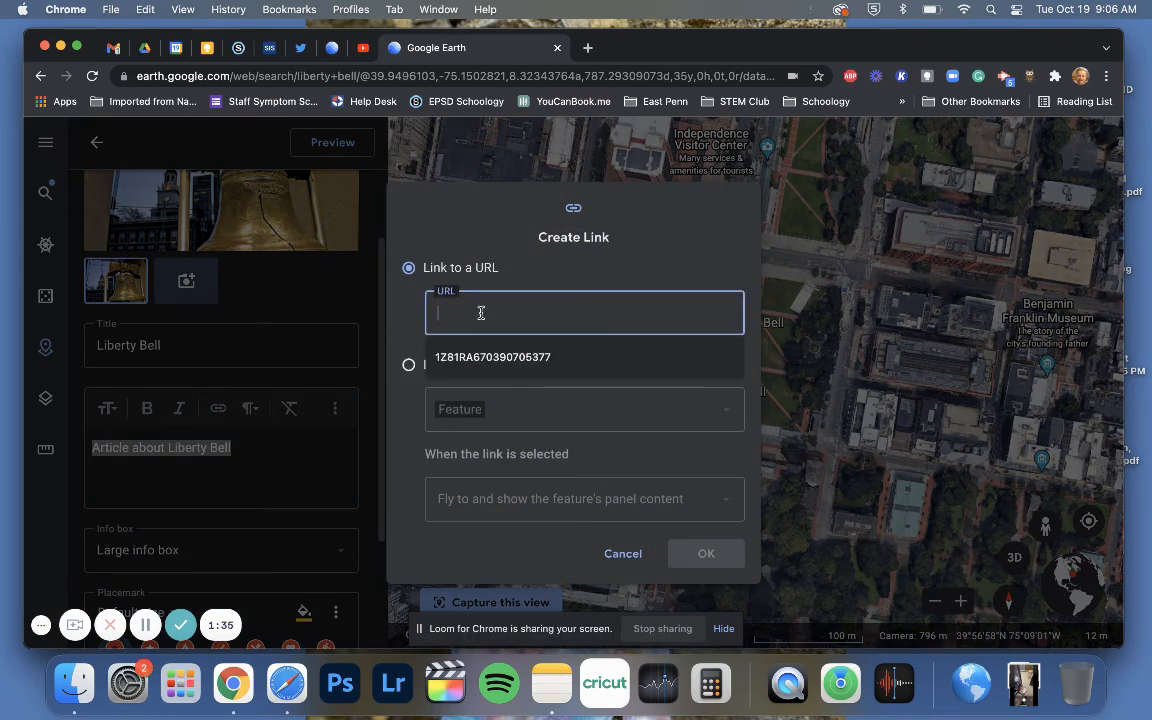
pyautogui.write('https://www.ushistory.org/libertybell/')
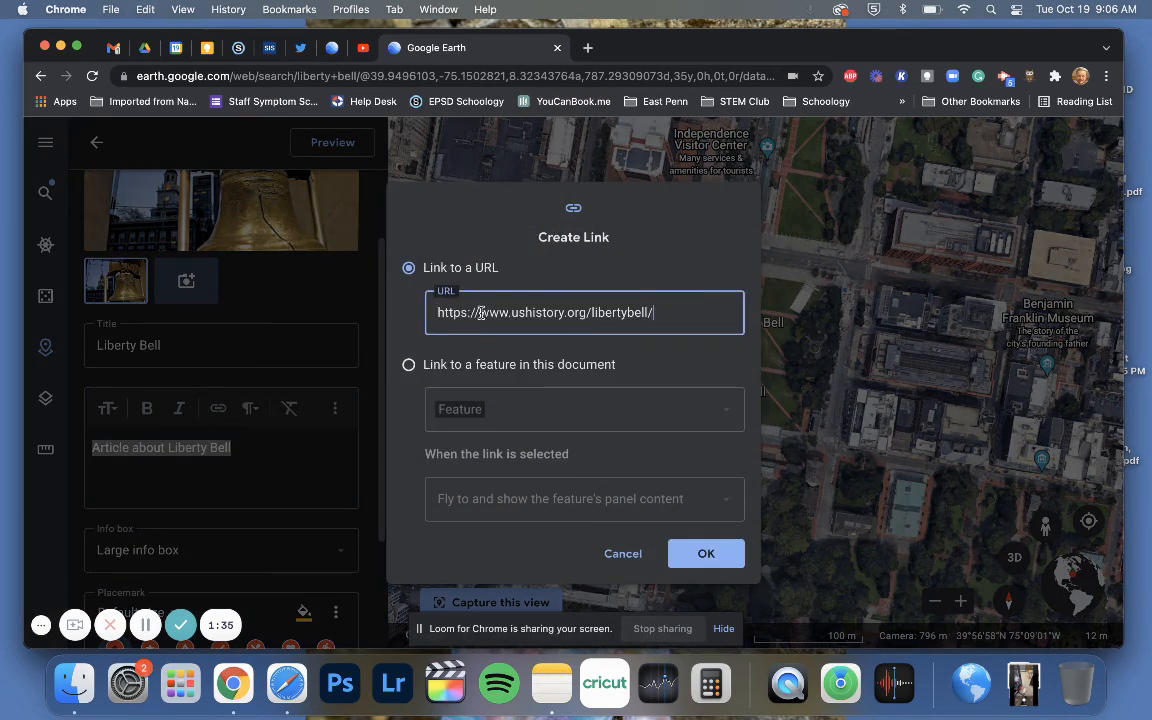
pyautogui.click(703, 555)
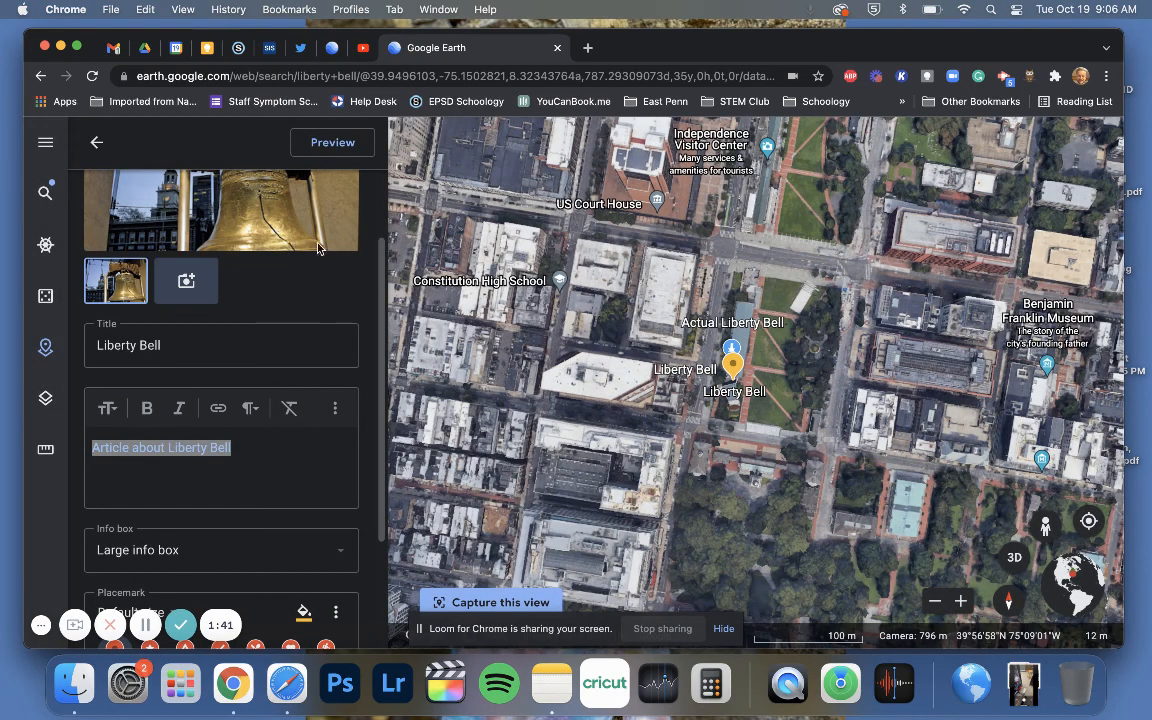
# Step: Preview the placemark, test the article link, and close both the linked page and the preview
pyautogui.click(325, 141)
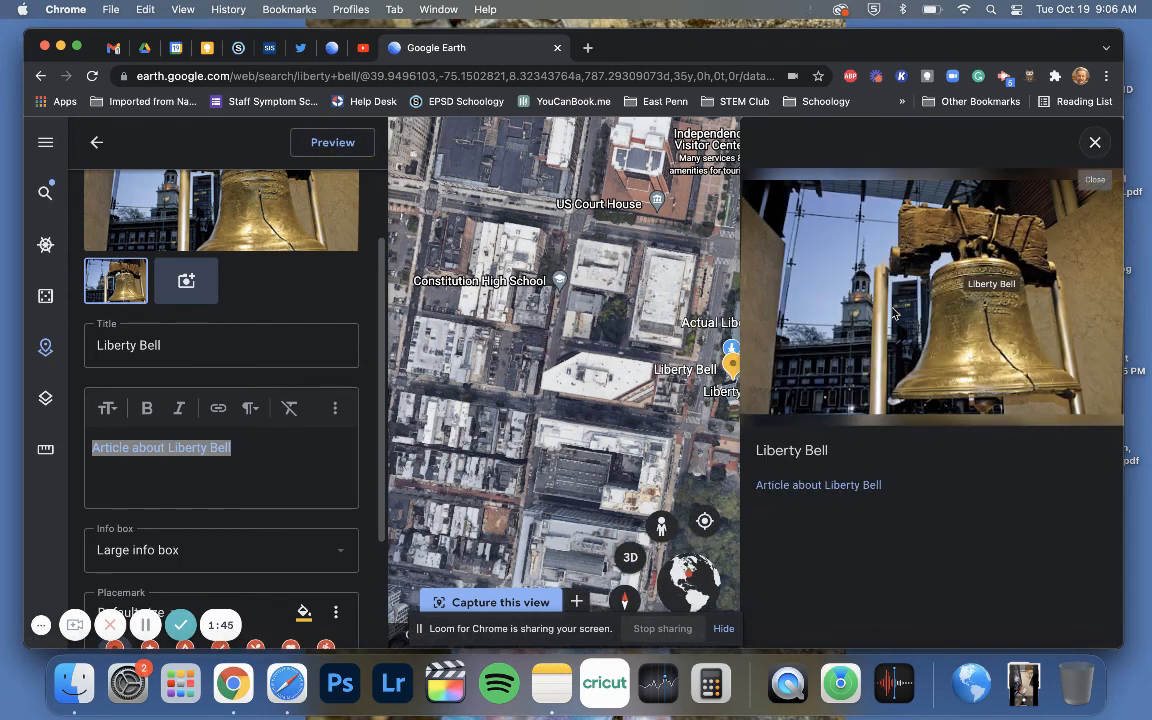
pyautogui.click(790, 484)
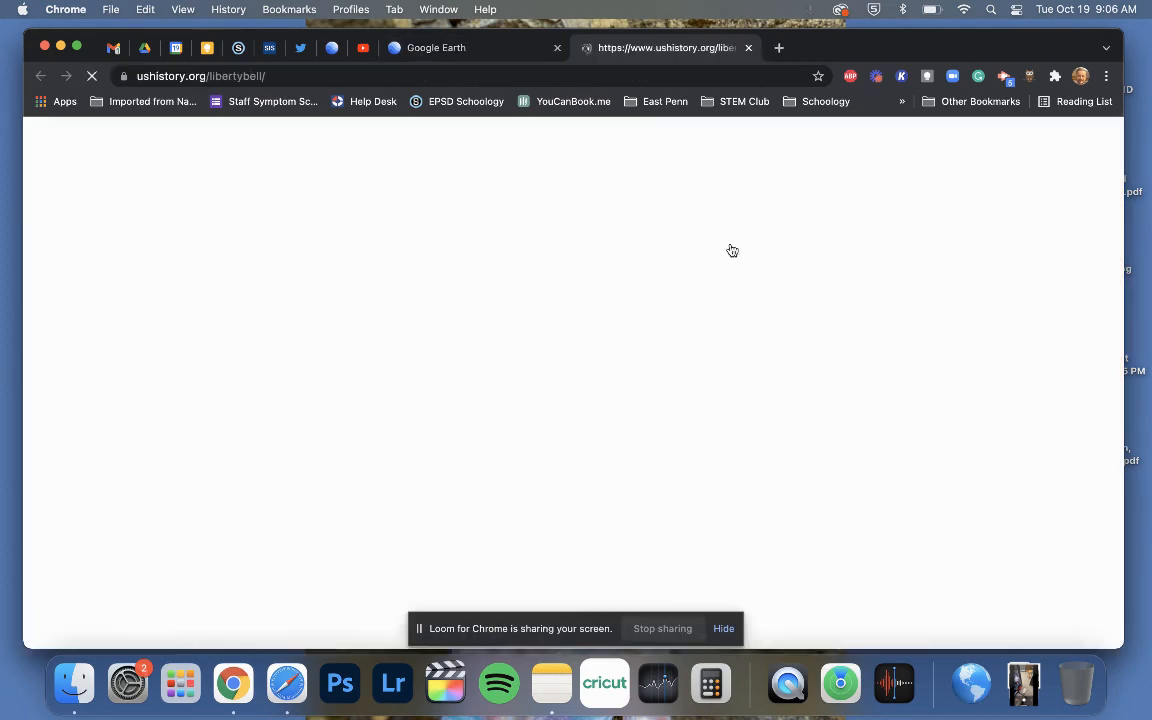
pyautogui.click(746, 48)
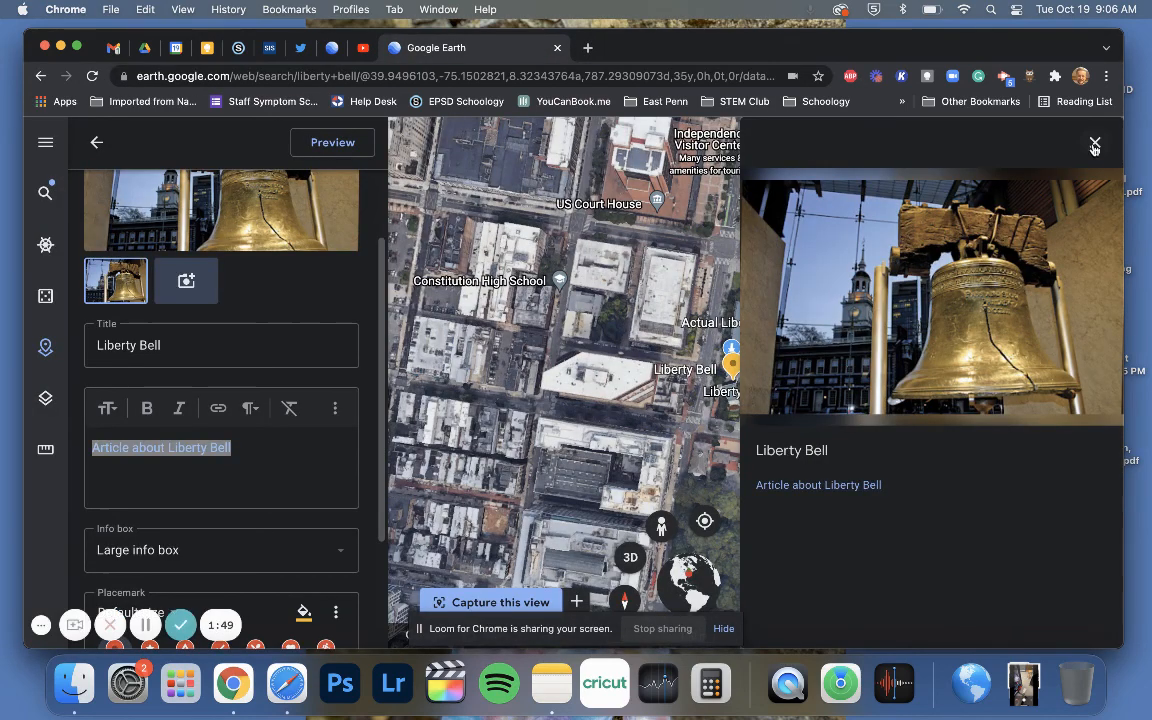
pyautogui.click(1095, 142)
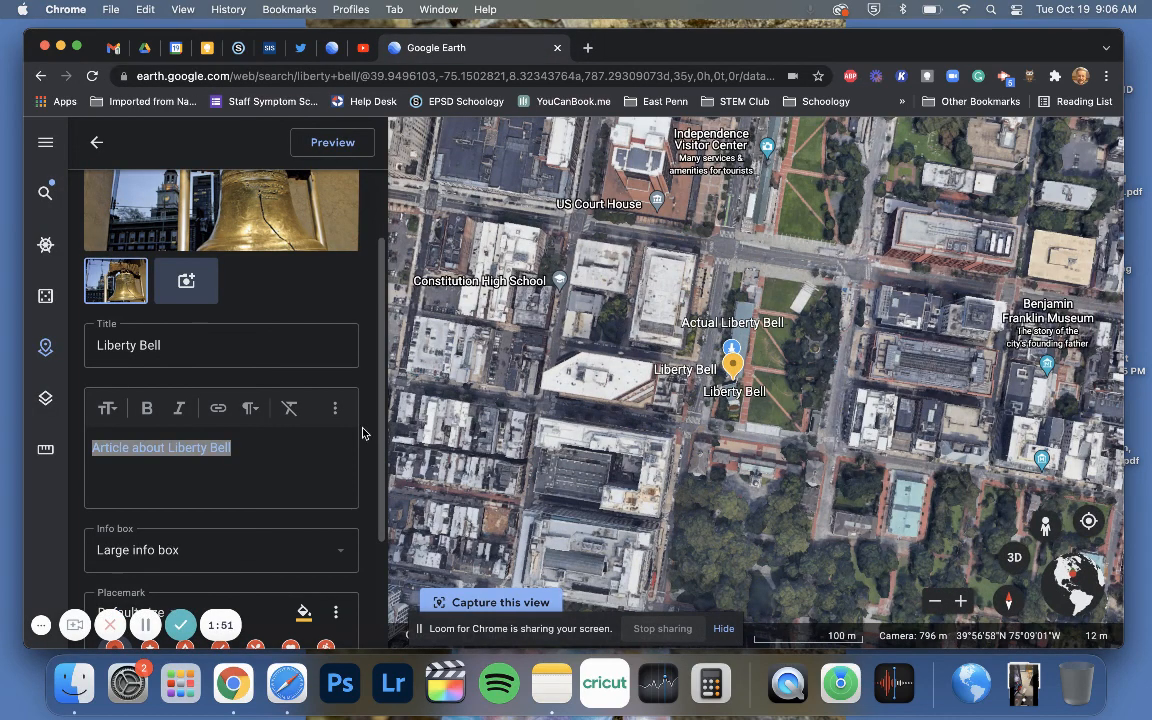
# Step: Review the info box size choices and leave the Large info box option selected
pyautogui.scroll(-1, 239, 498)
pyautogui.click(225, 526)
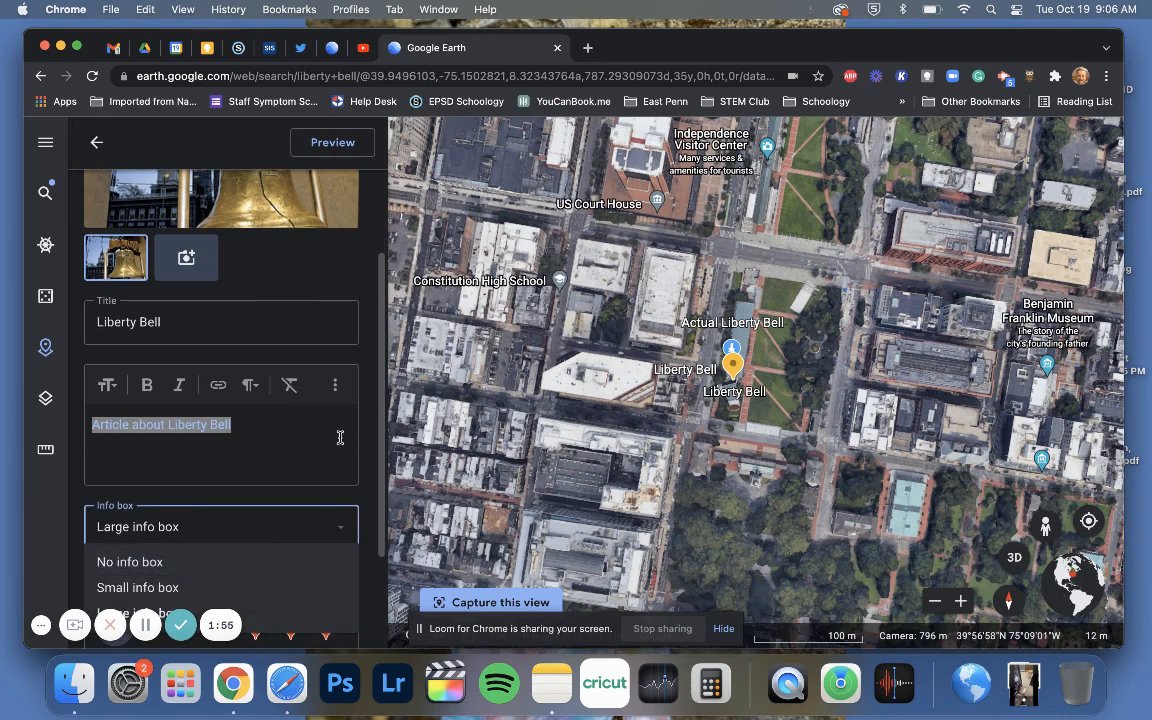
pyautogui.scroll(-4, 339, 437)
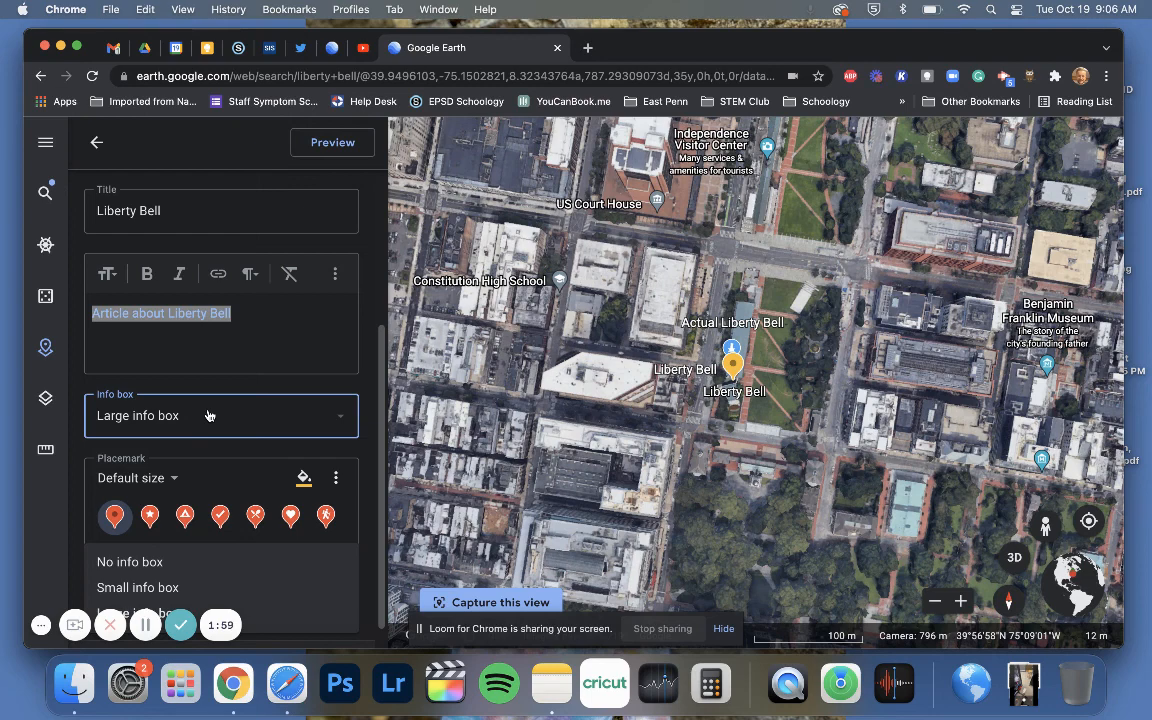
pyautogui.click(362, 344)
pyautogui.scroll(-1, 336, 338)
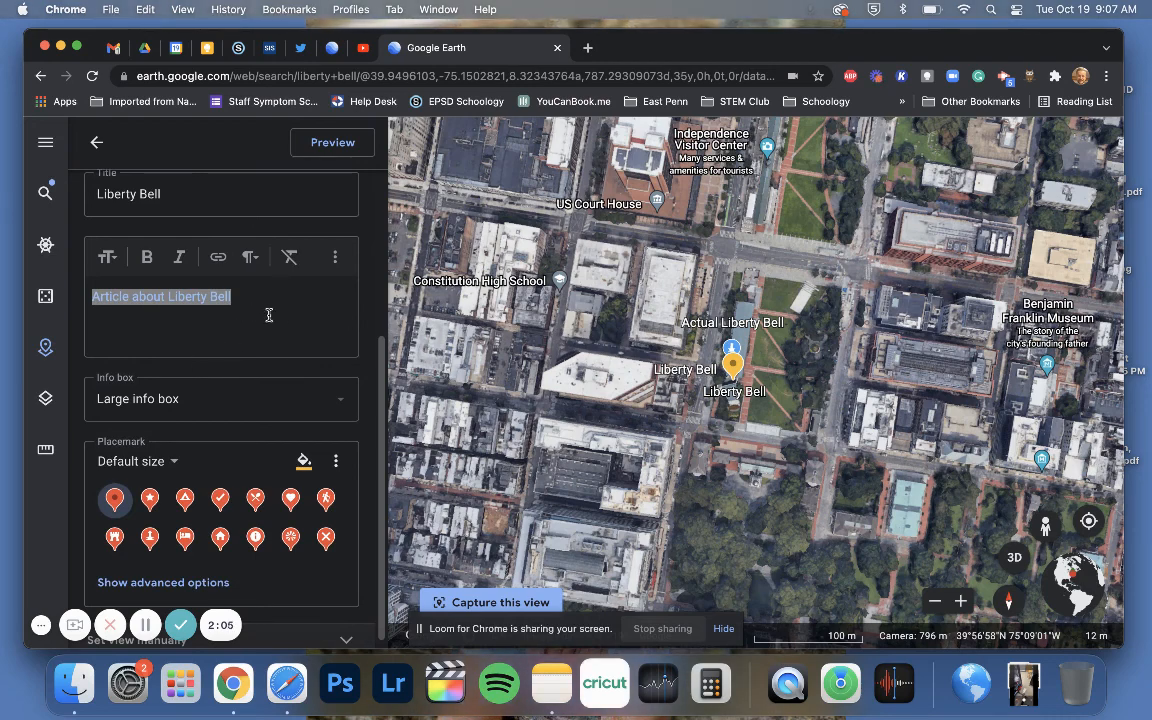
# Step: Expand the placemark's advanced options and look over its label settings
pyautogui.scroll(-1, 329, 303)
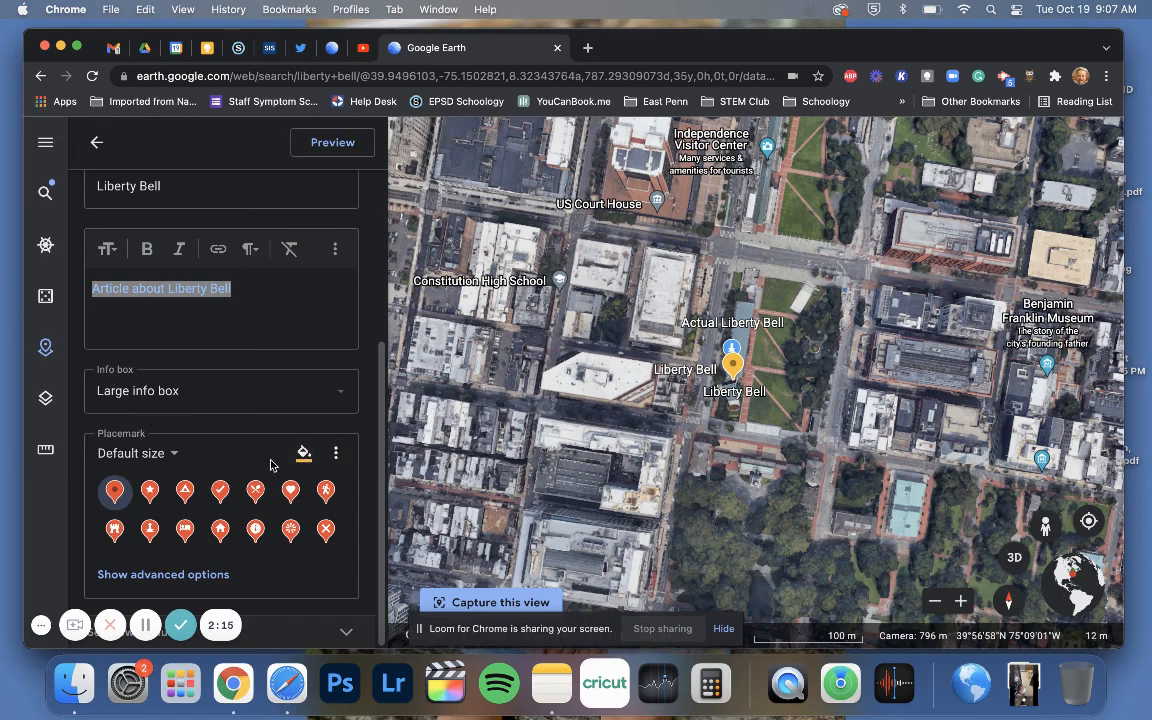
pyautogui.click(155, 575)
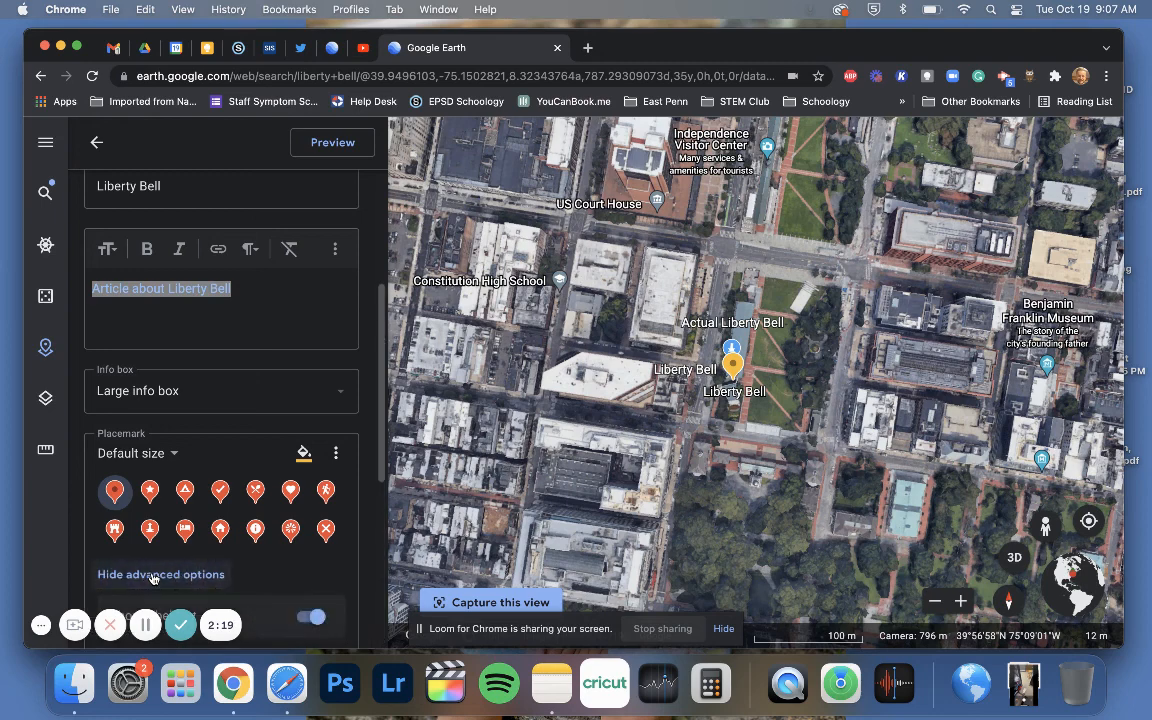
pyautogui.scroll(-5, 209, 494)
pyautogui.scroll(3, 208, 494)
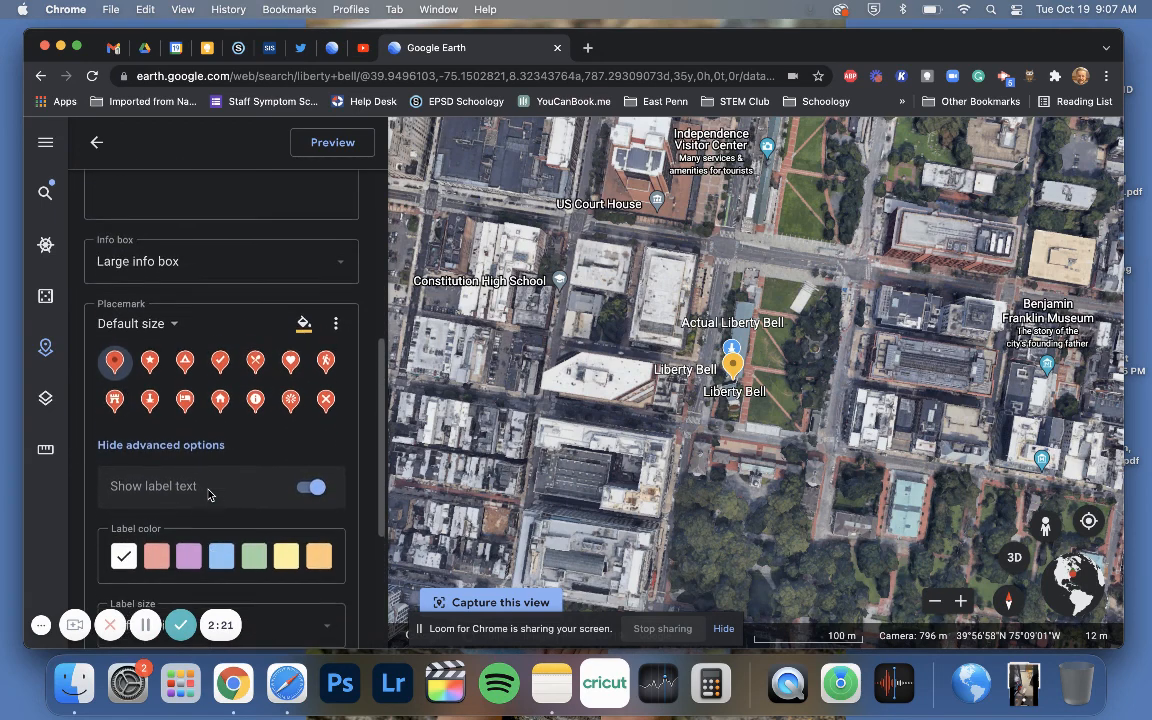
# Step: Set the Liberty Bell placemark's icon to Monument and its color to dark green
pyautogui.click(150, 411)
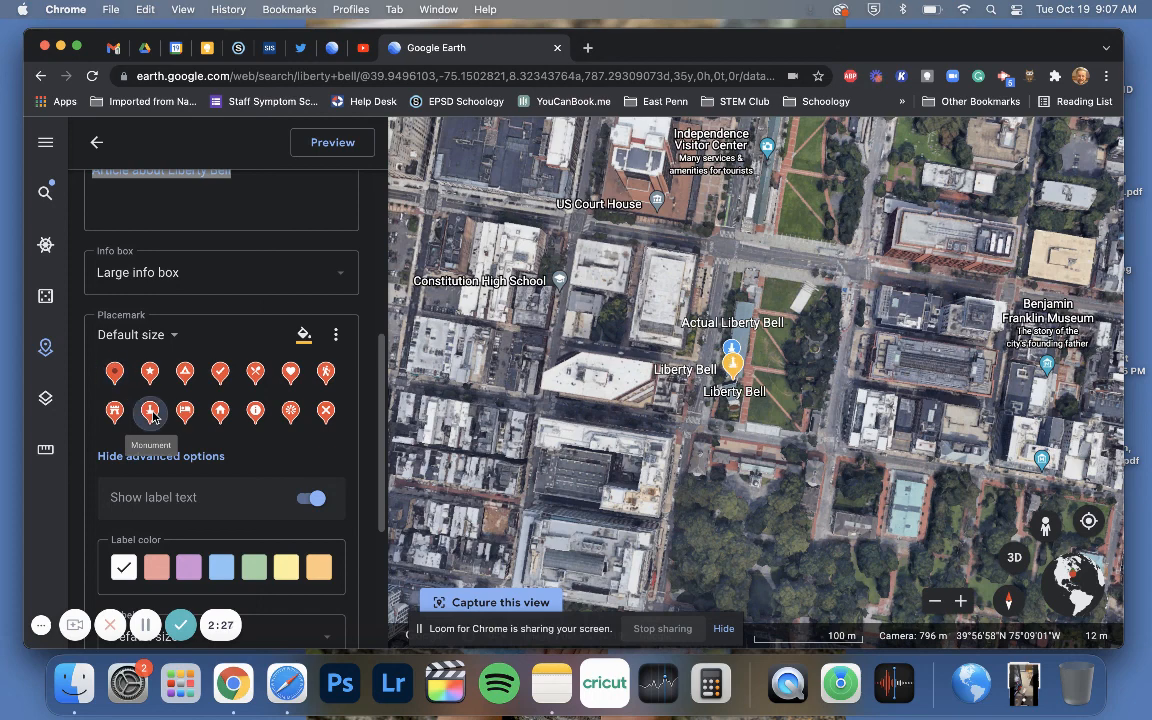
pyautogui.click(304, 335)
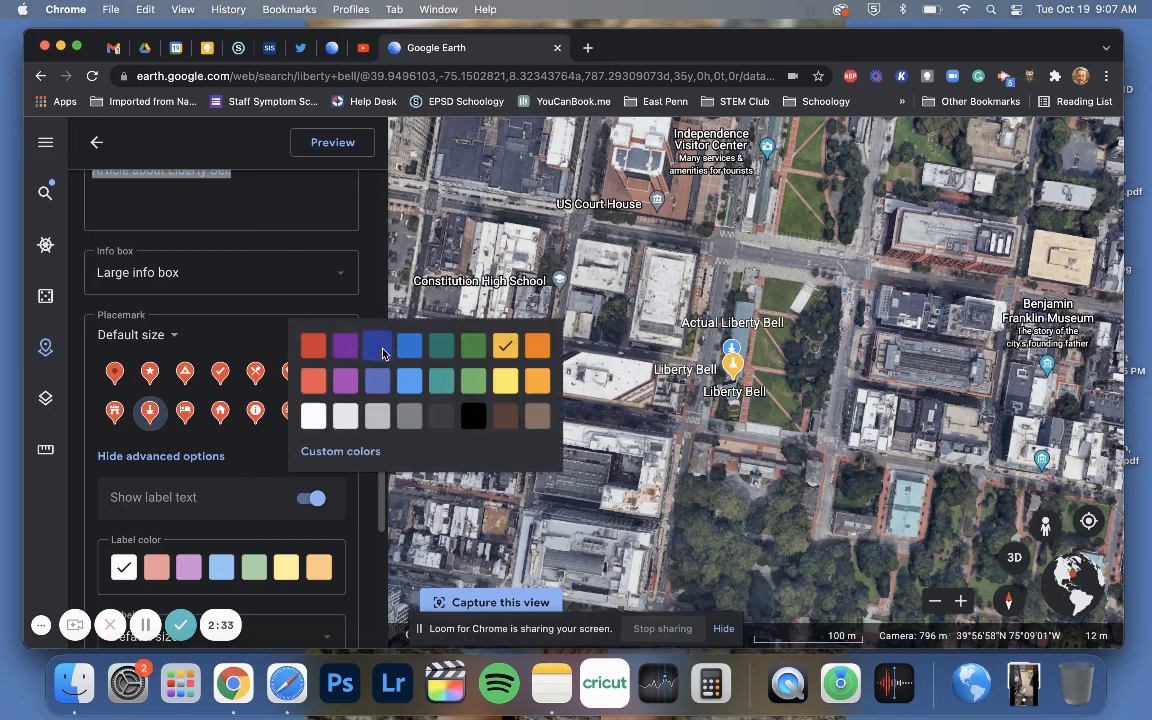
pyautogui.click(468, 349)
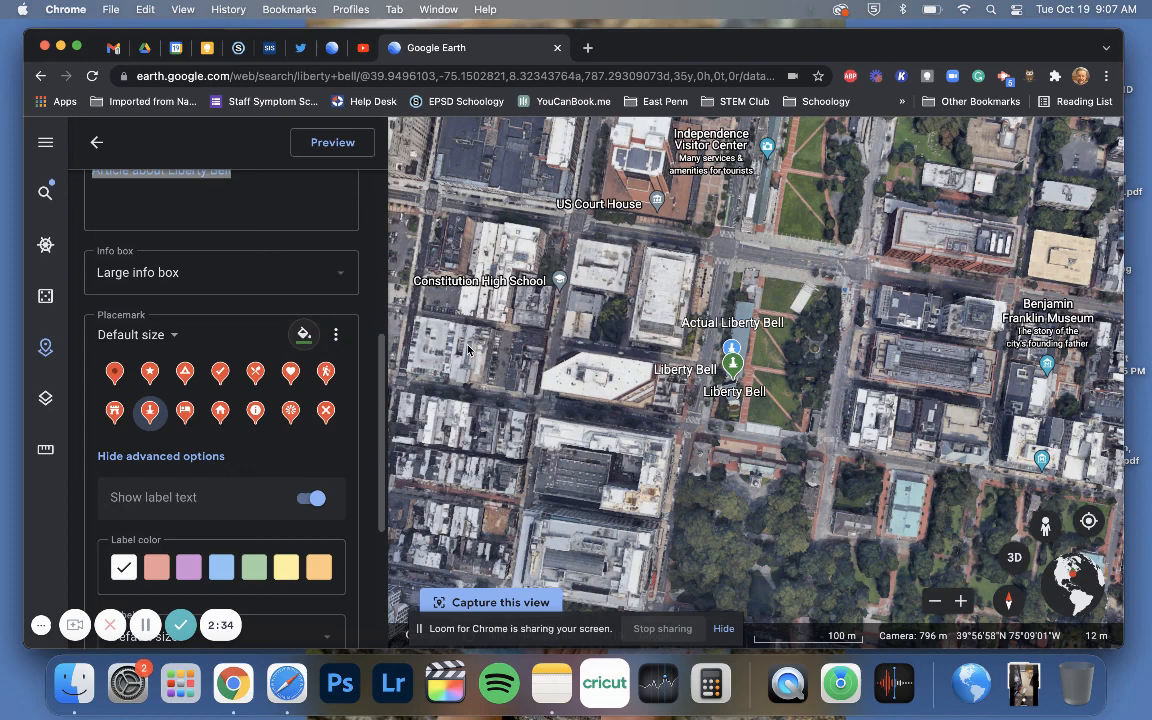
# Step: Browse the full placemark icon library, filter it by "fore", and clear the filter
pyautogui.click(337, 338)
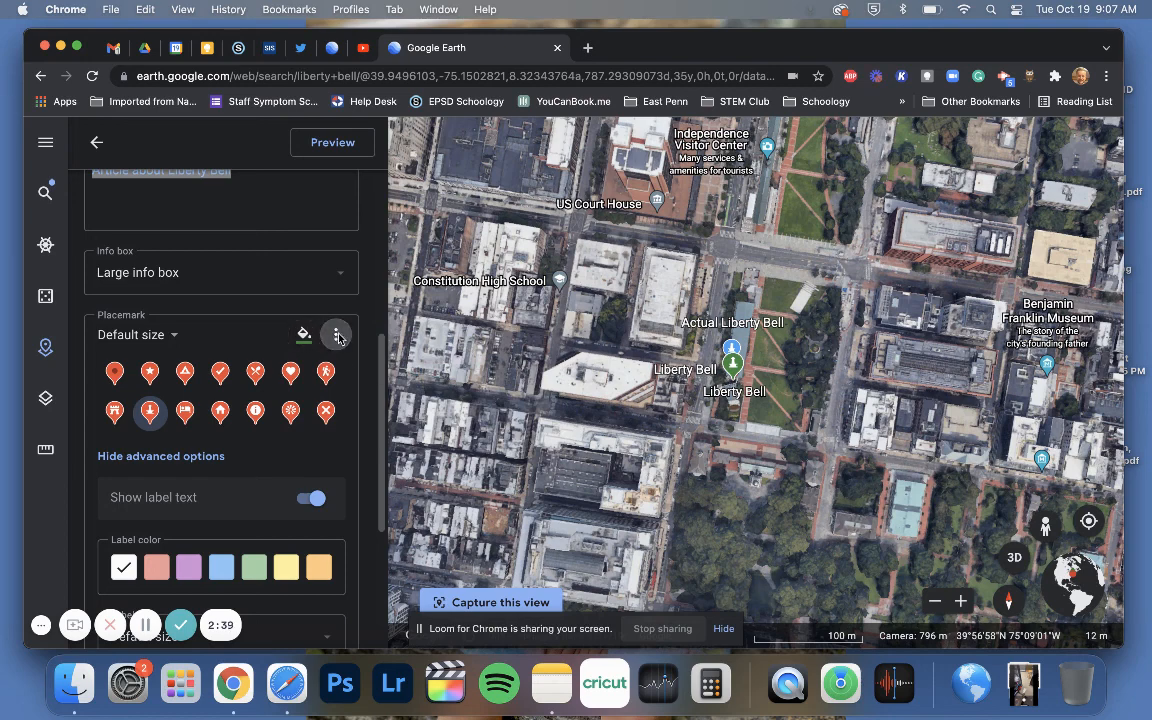
pyautogui.click(352, 339)
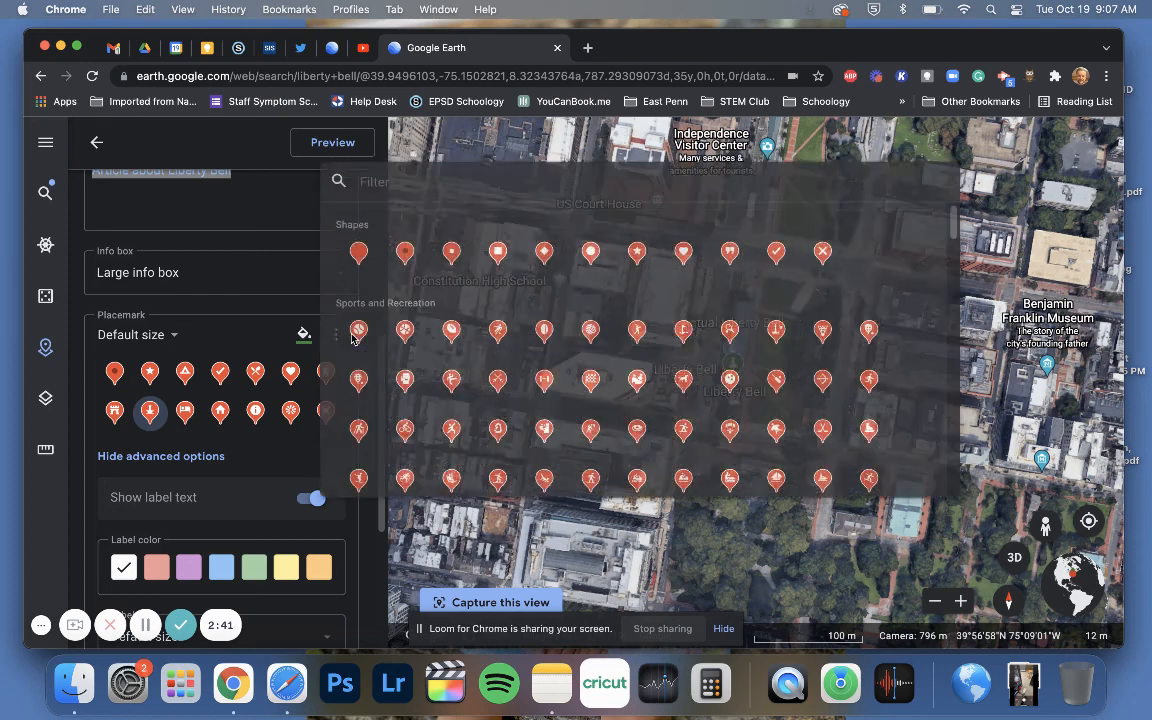
pyautogui.scroll(-5, 578, 351)
pyautogui.scroll(-10, 578, 351)
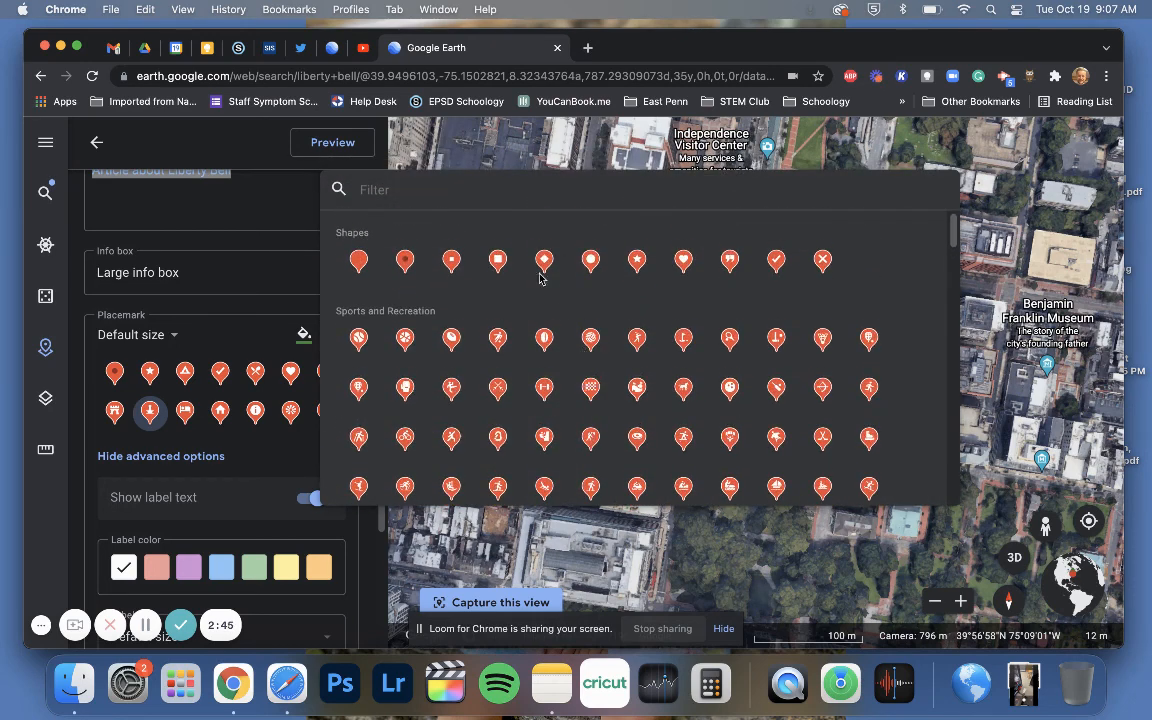
pyautogui.click(486, 190)
pyautogui.write('fore')
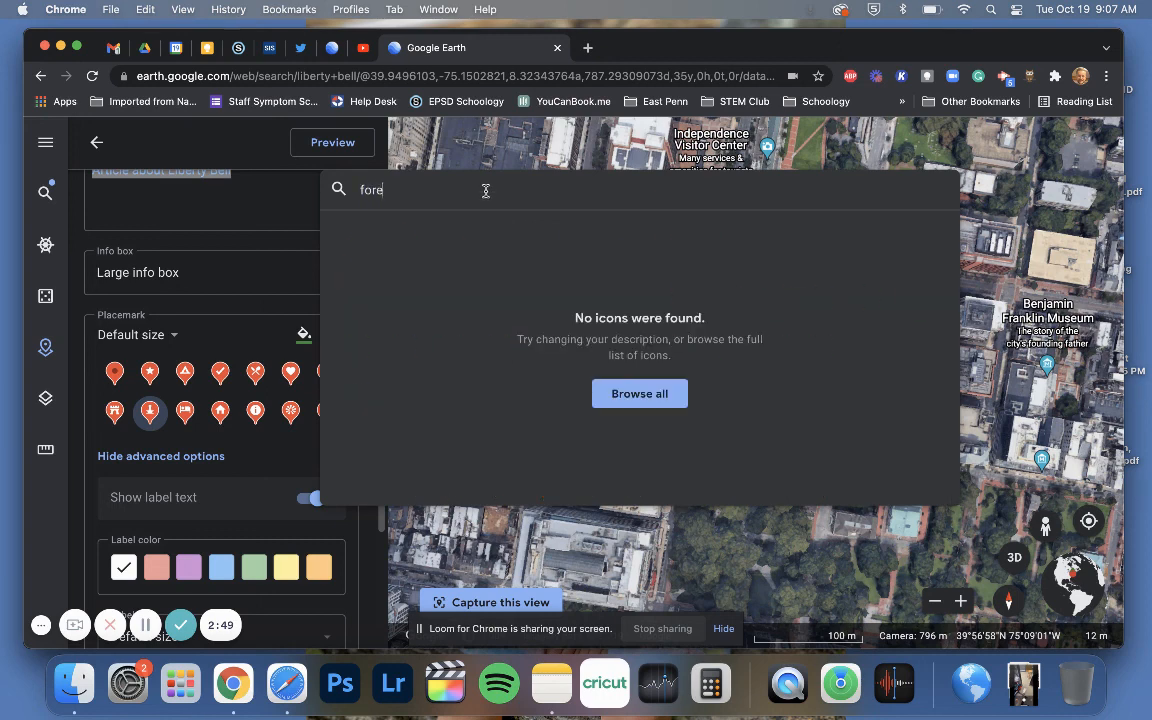
pyautogui.press('BackSpace')
pyautogui.press('BackSpace')
pyautogui.press('BackSpace')
pyautogui.press('BackSpace')
# Step: Filter the icon library by "nationa" and clear the filter to list all icons again
pyautogui.write('nationa')
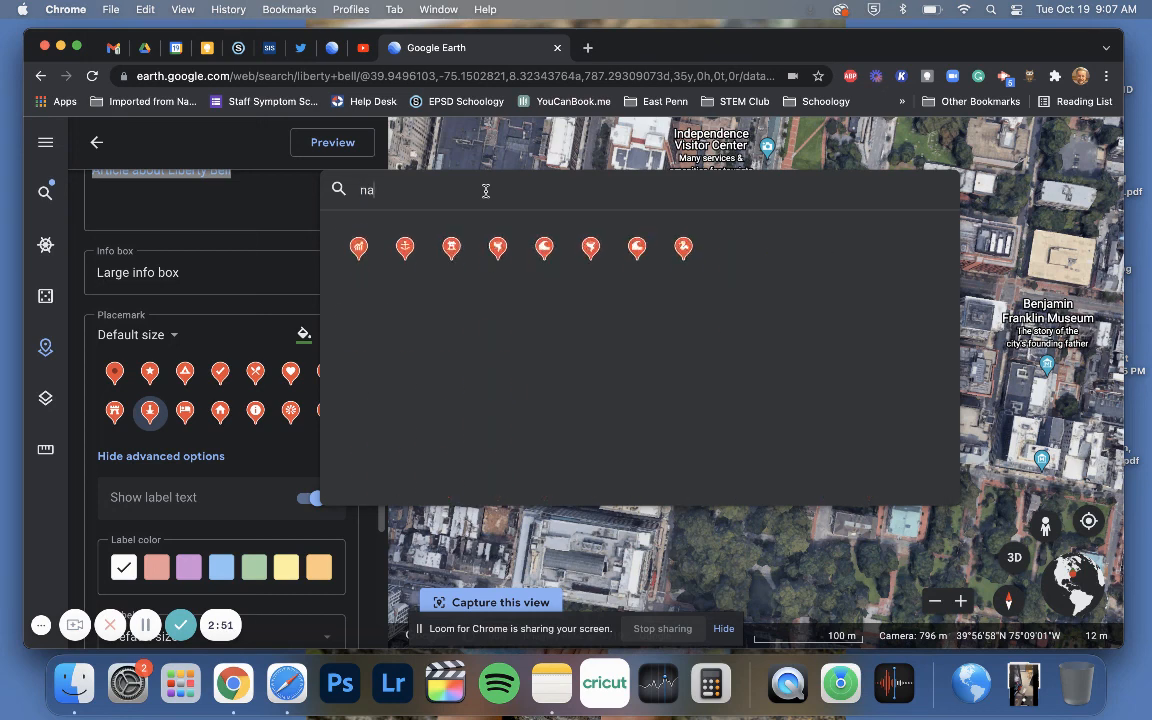
pyautogui.press('BackSpace')
pyautogui.press('BackSpace')
pyautogui.press('BackSpace')
pyautogui.press('BackSpace')
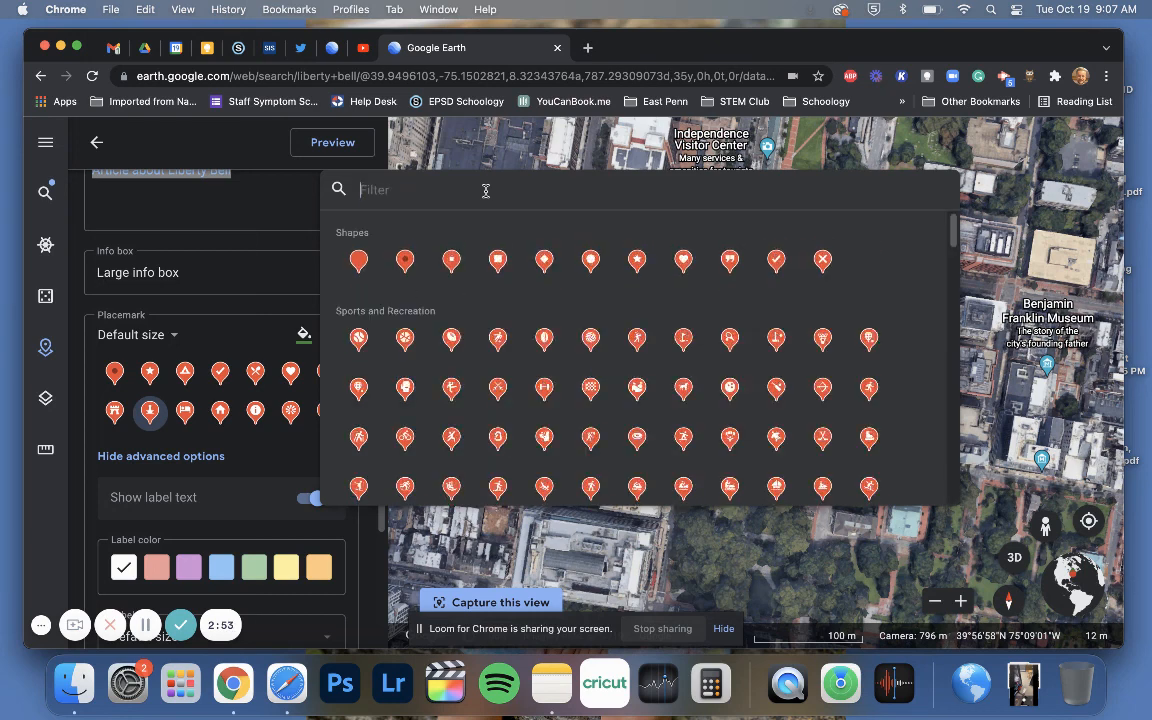
# Step: Filter the placemark icon library by "park", clear the filter and close the library
pyautogui.write('park')
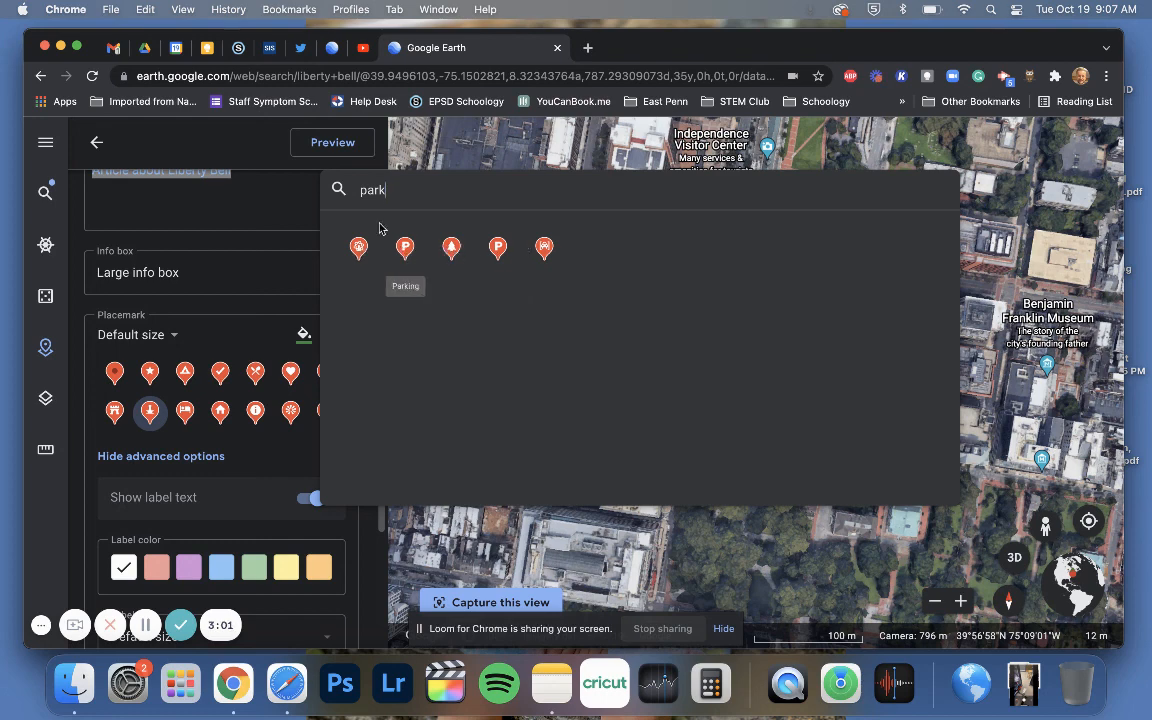
pyautogui.press('BackSpace')
pyautogui.press('BackSpace')
pyautogui.press('BackSpace')
pyautogui.press('BackSpace')
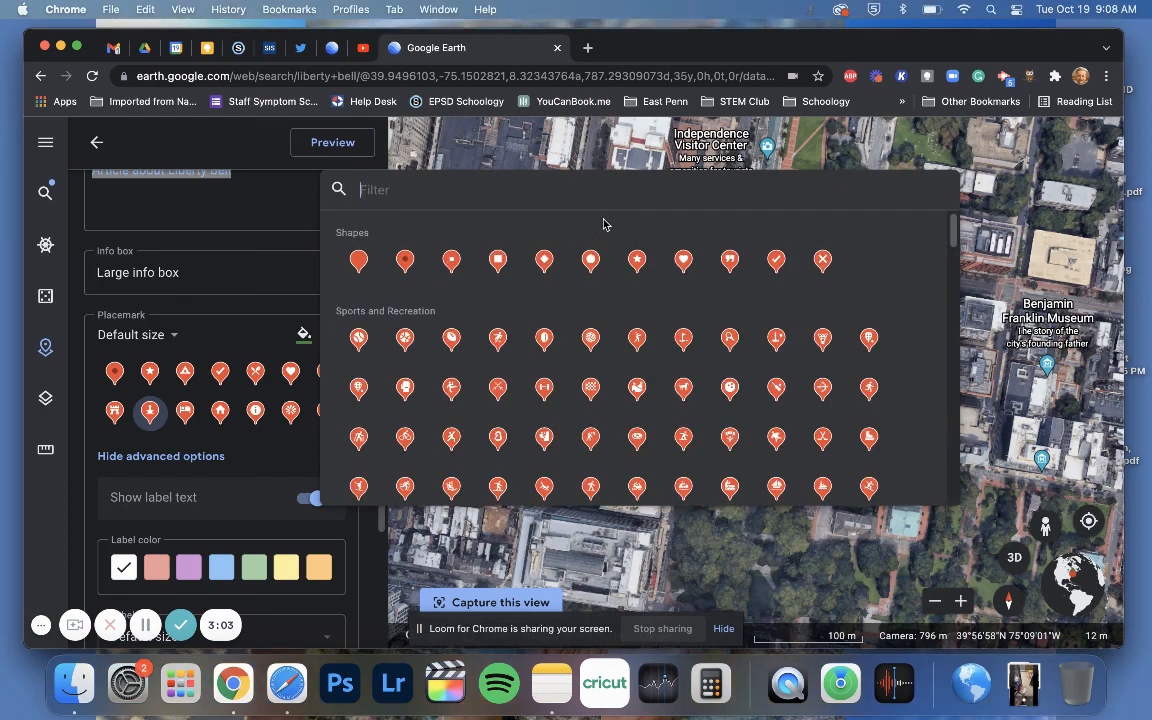
pyautogui.click(236, 328)
# Step: Check the additional icon choices for the placemark, look over its remaining advanced options and collapse them
pyautogui.click(325, 333)
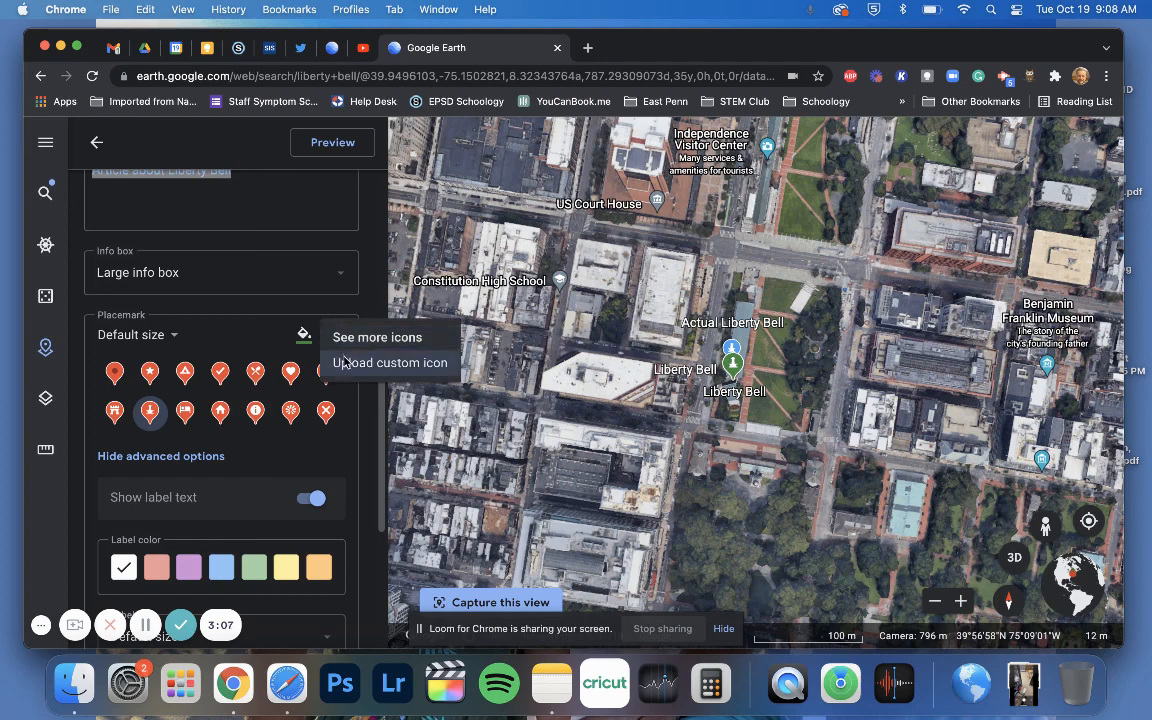
pyautogui.click(256, 335)
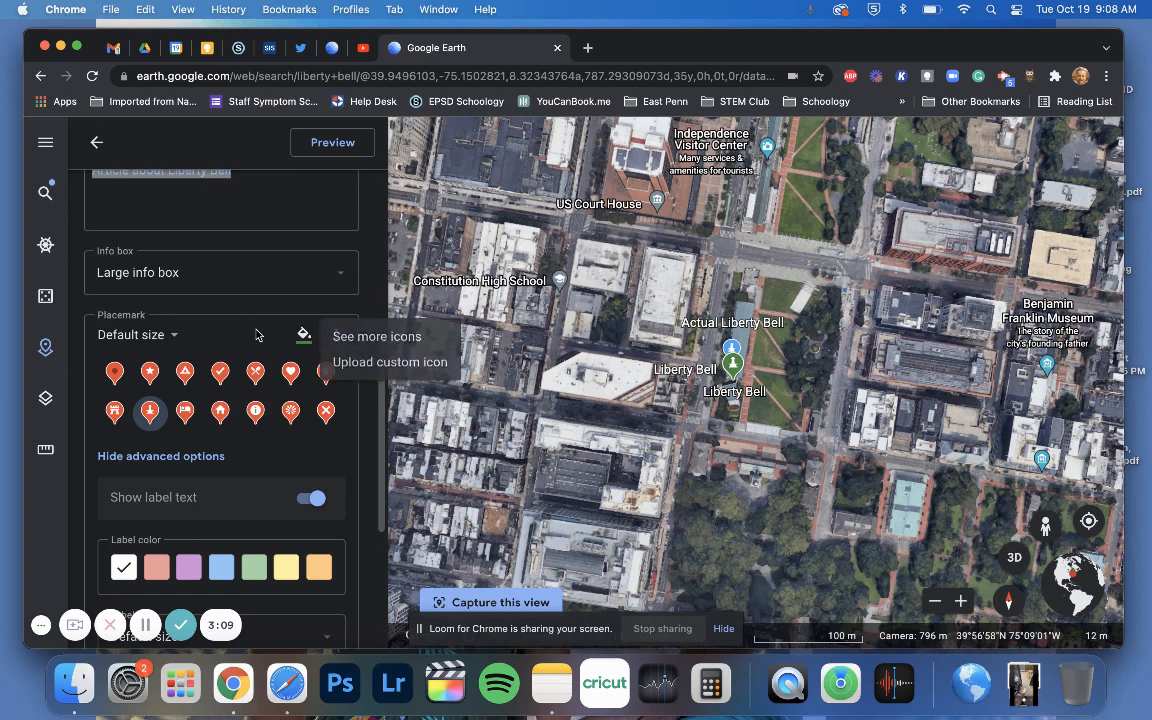
pyautogui.scroll(-3, 256, 335)
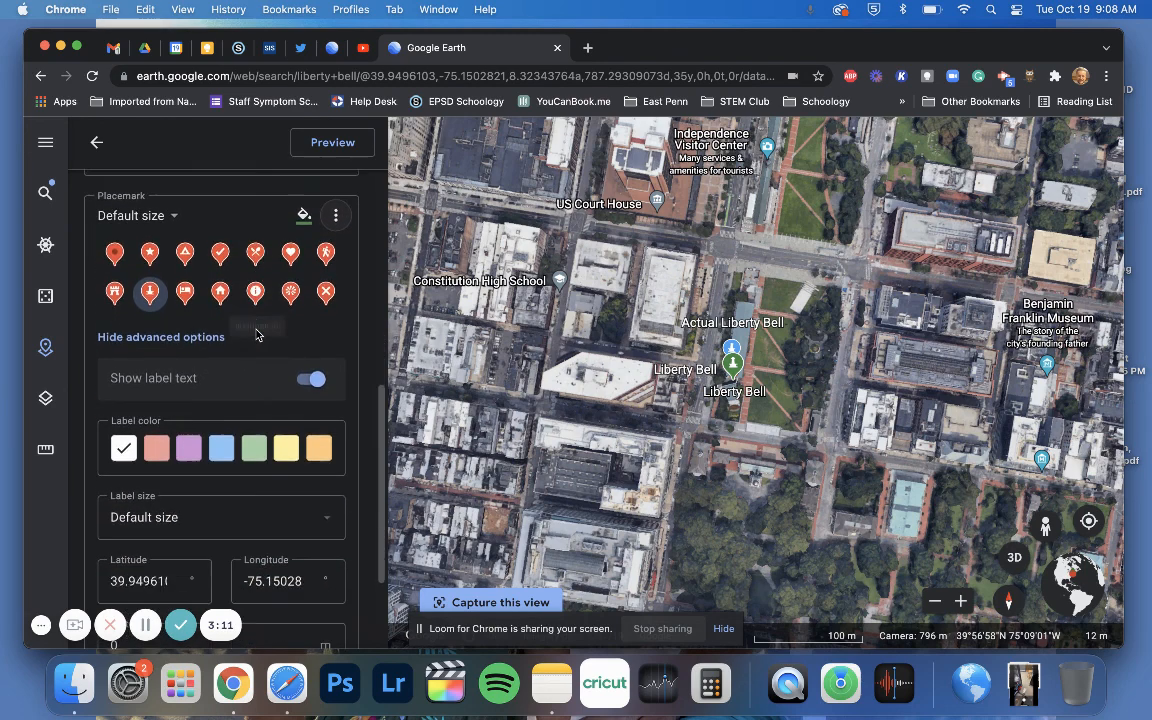
pyautogui.scroll(-2, 256, 335)
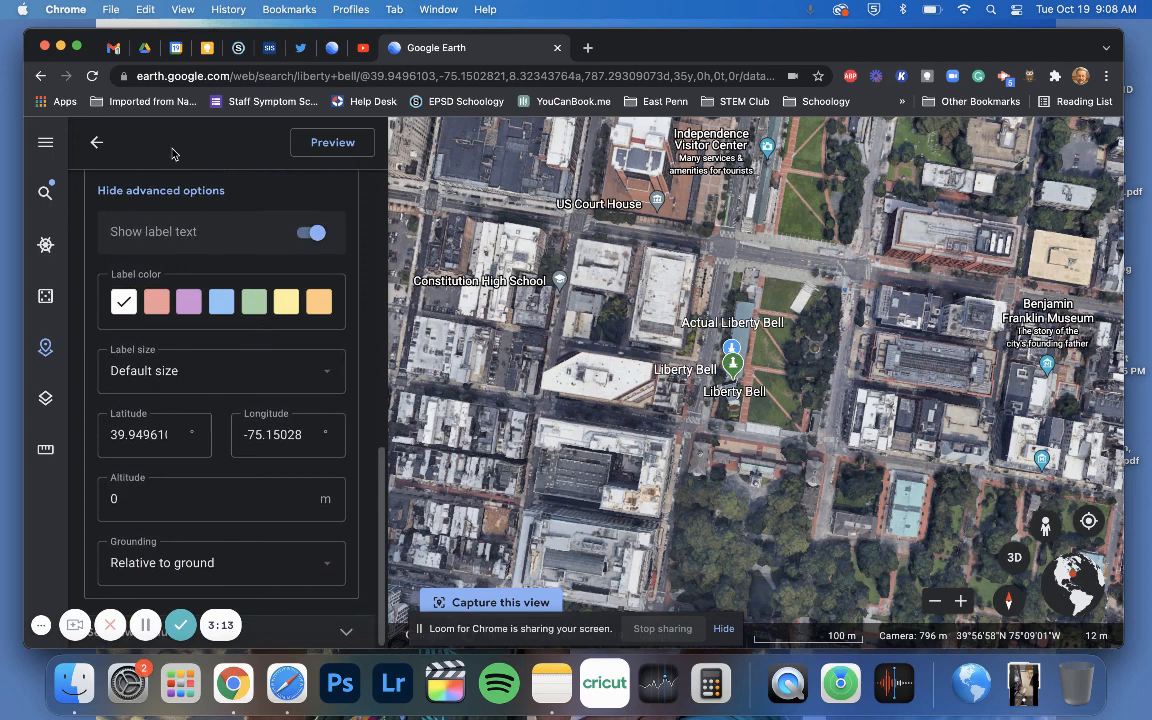
pyautogui.click(155, 190)
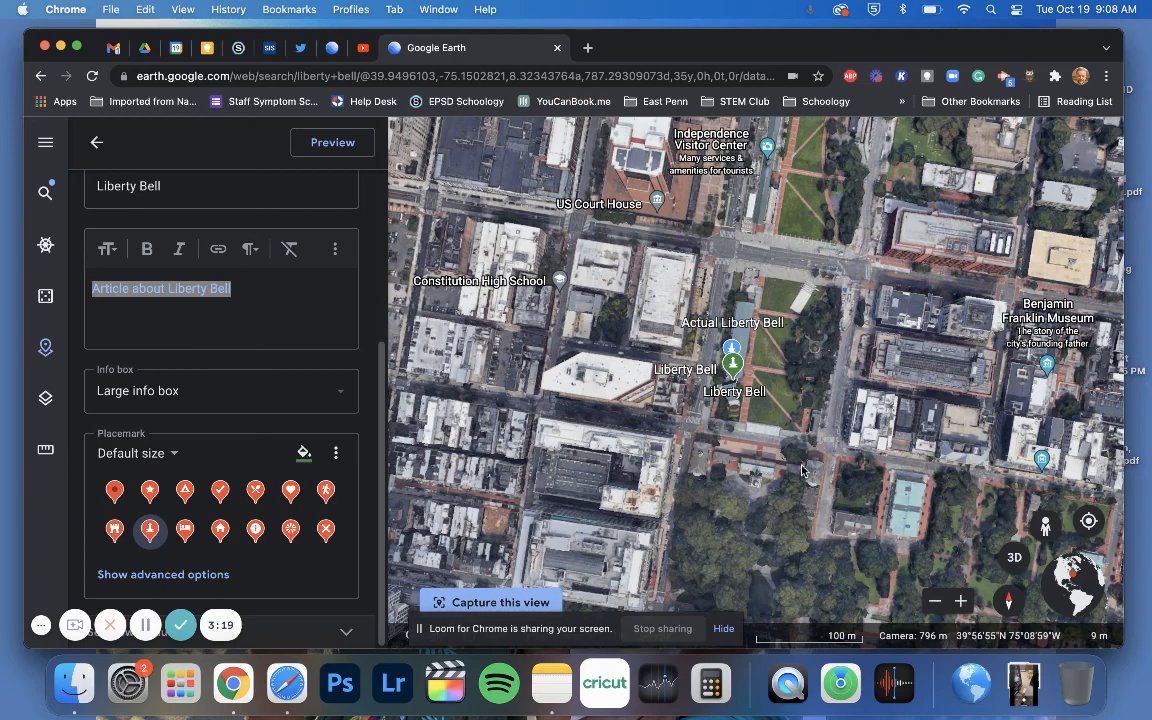
# Step: Capture a rotated 3D view of the surrounding area for the Liberty Bell placemark and preview the placemark before returning to the project
pyautogui.click(1016, 561)
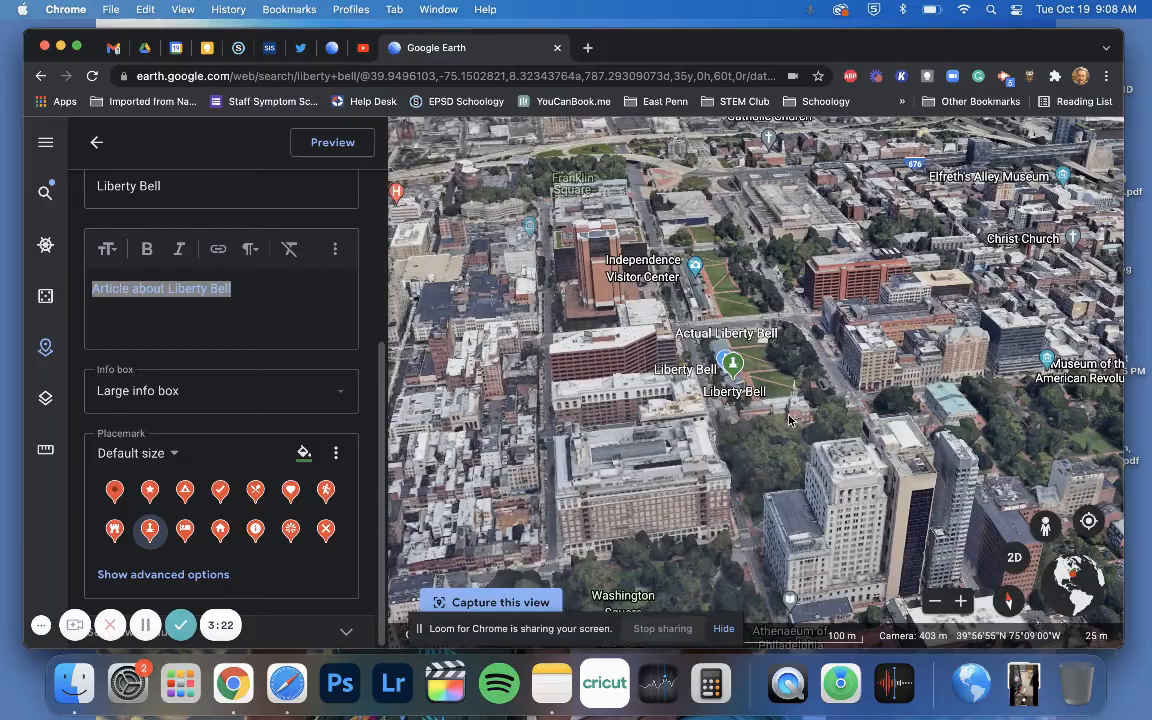
pyautogui.keyDown('shift'); pyautogui.moveTo(789, 420); pyautogui.dragTo(599, 528); pyautogui.keyUp('shift')
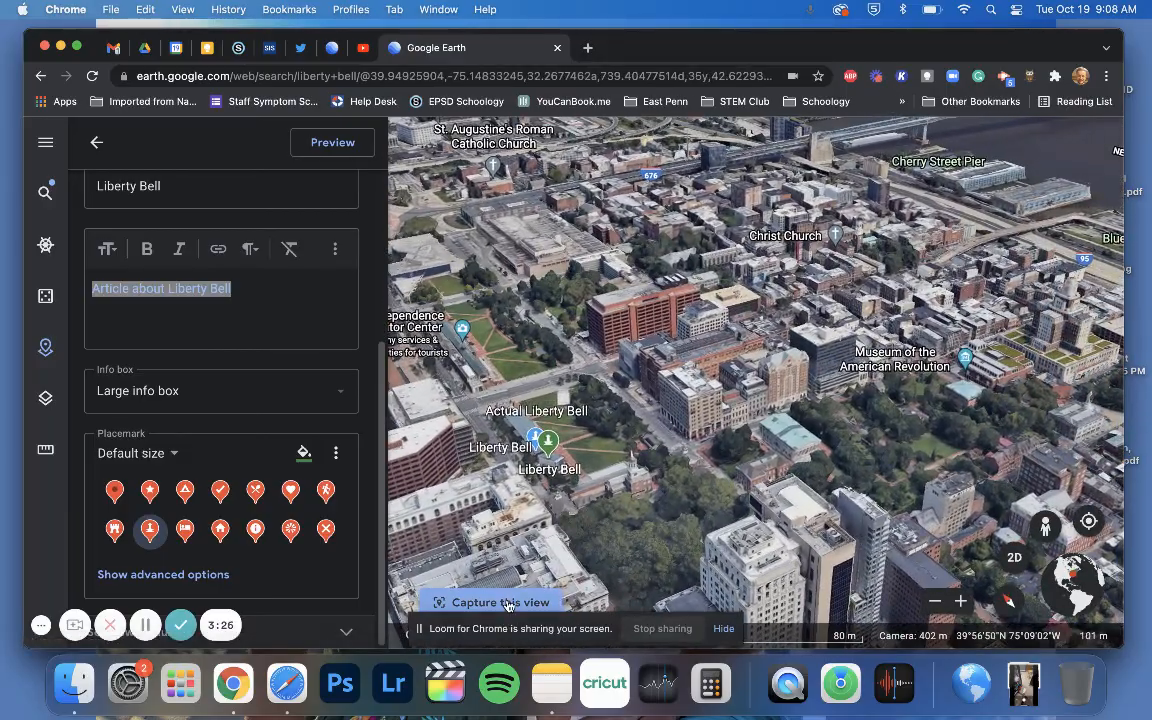
pyautogui.click(313, 146)
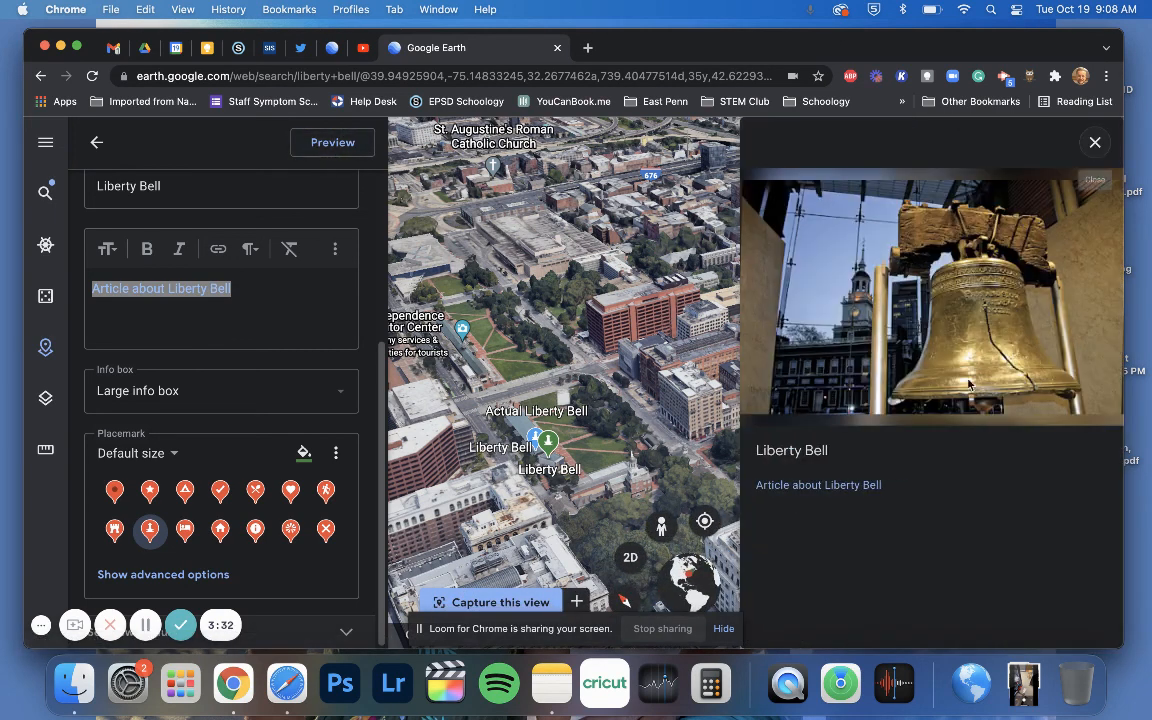
pyautogui.click(1096, 143)
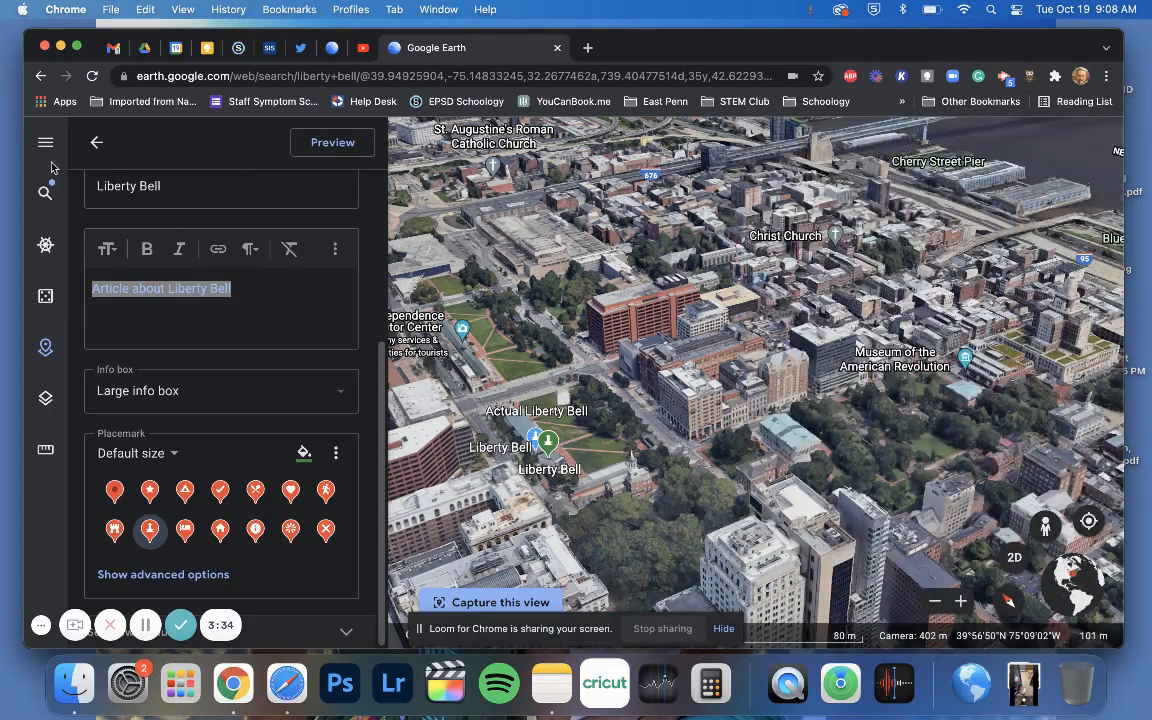
pyautogui.click(97, 144)
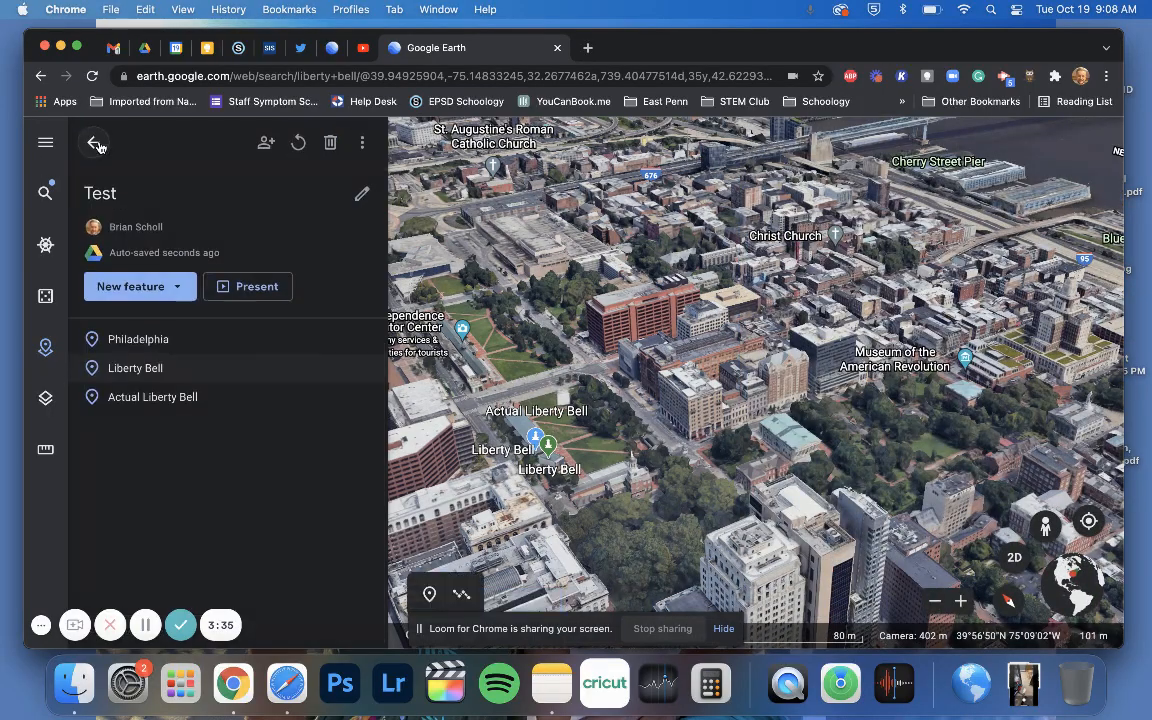
# Step: Check the Philadelphia and Liberty Bell placemarks in the Test project by flying to each and closing its info box
pyautogui.click(140, 340)
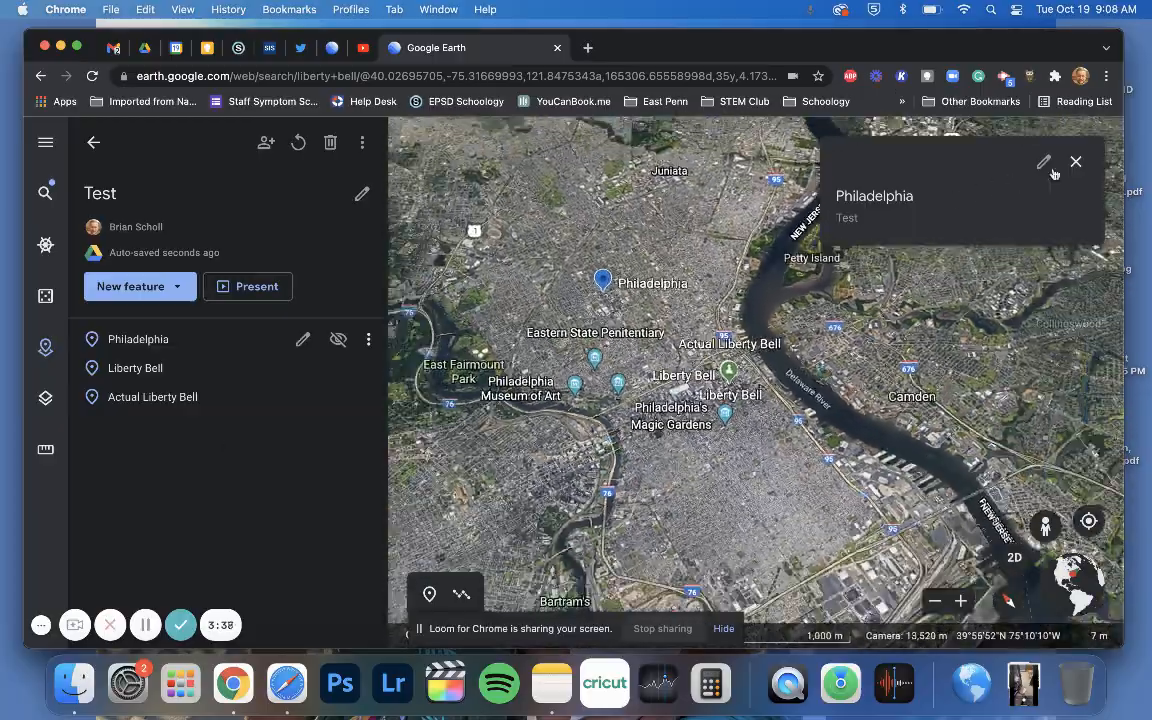
pyautogui.click(1075, 161)
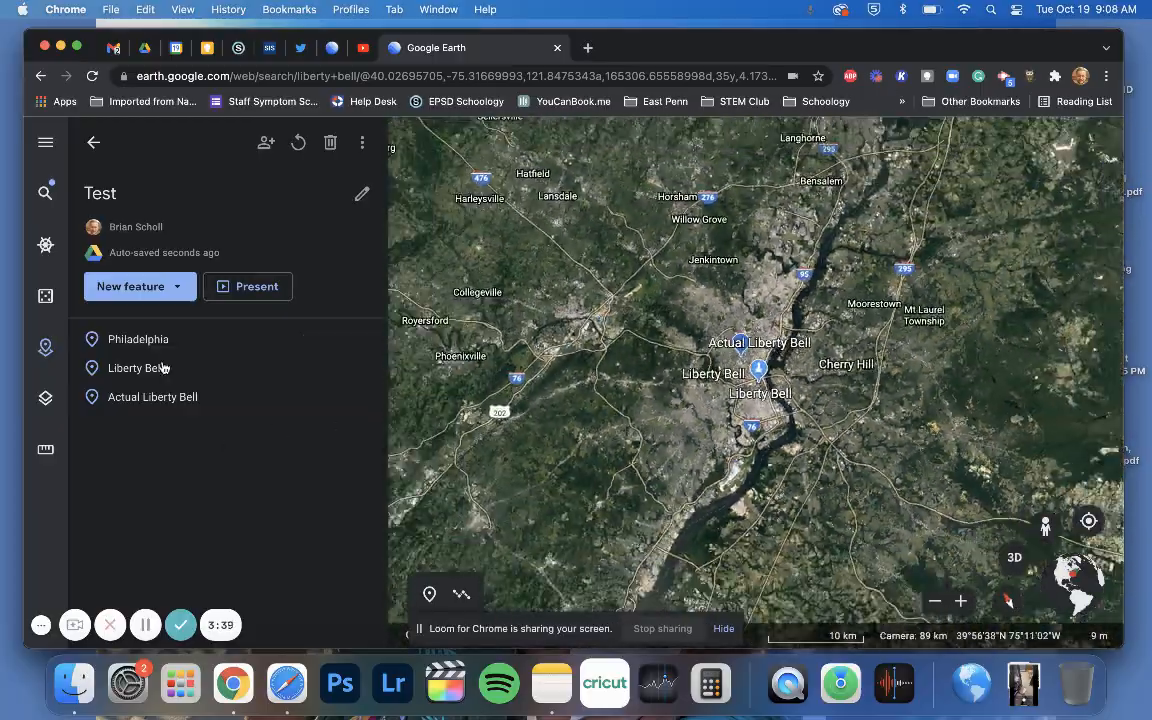
pyautogui.moveTo(155, 369)
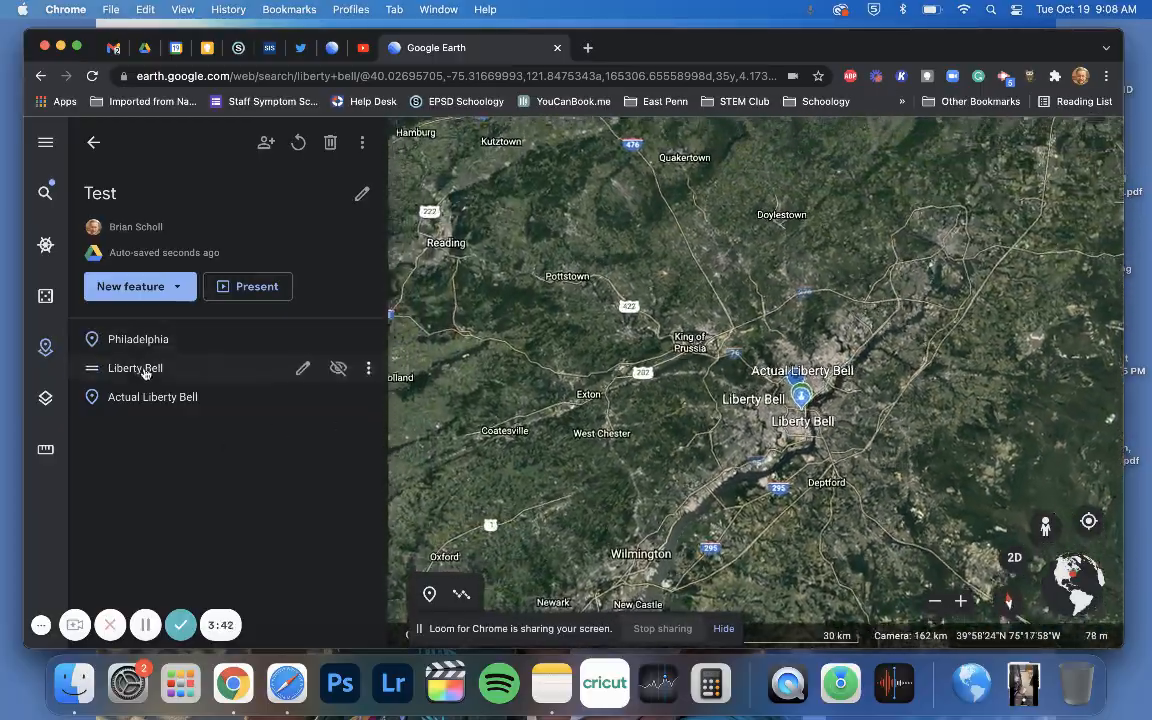
pyautogui.click(145, 370)
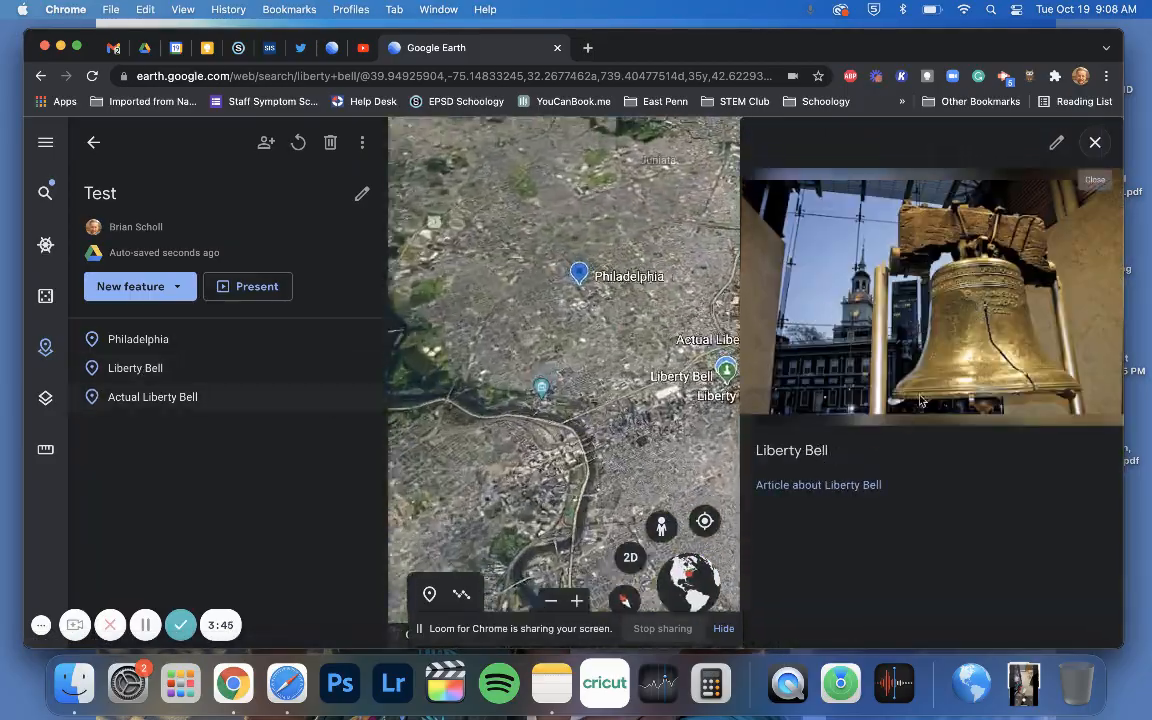
pyautogui.click(1094, 144)
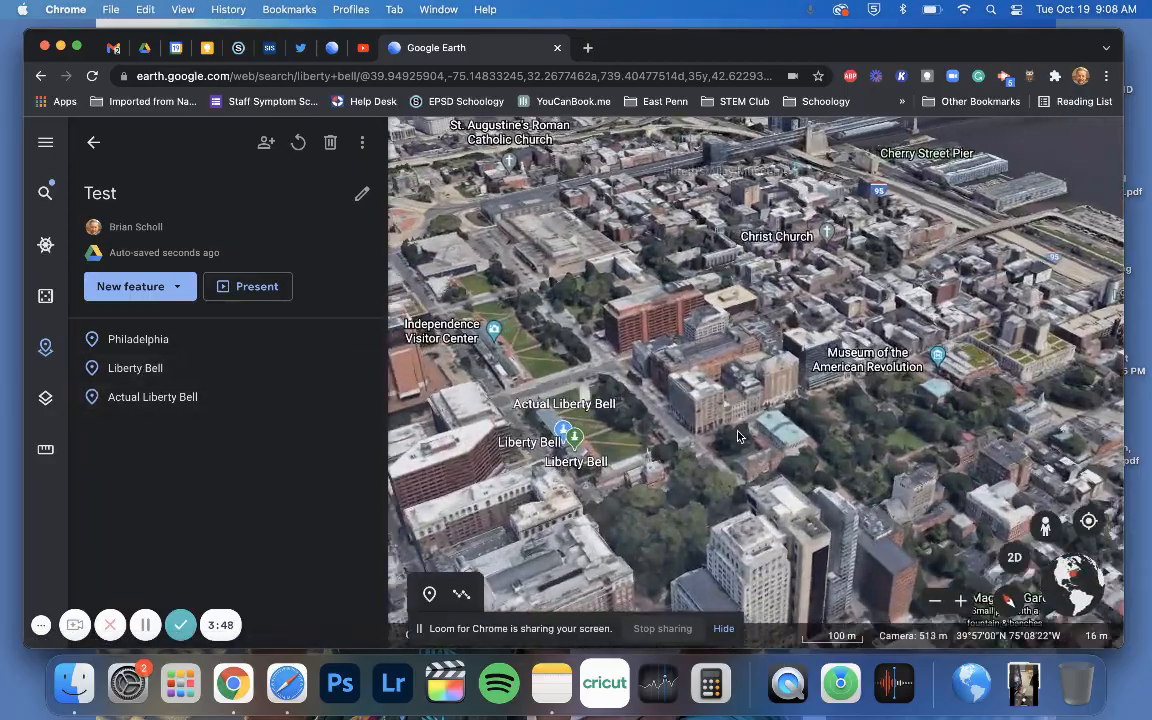